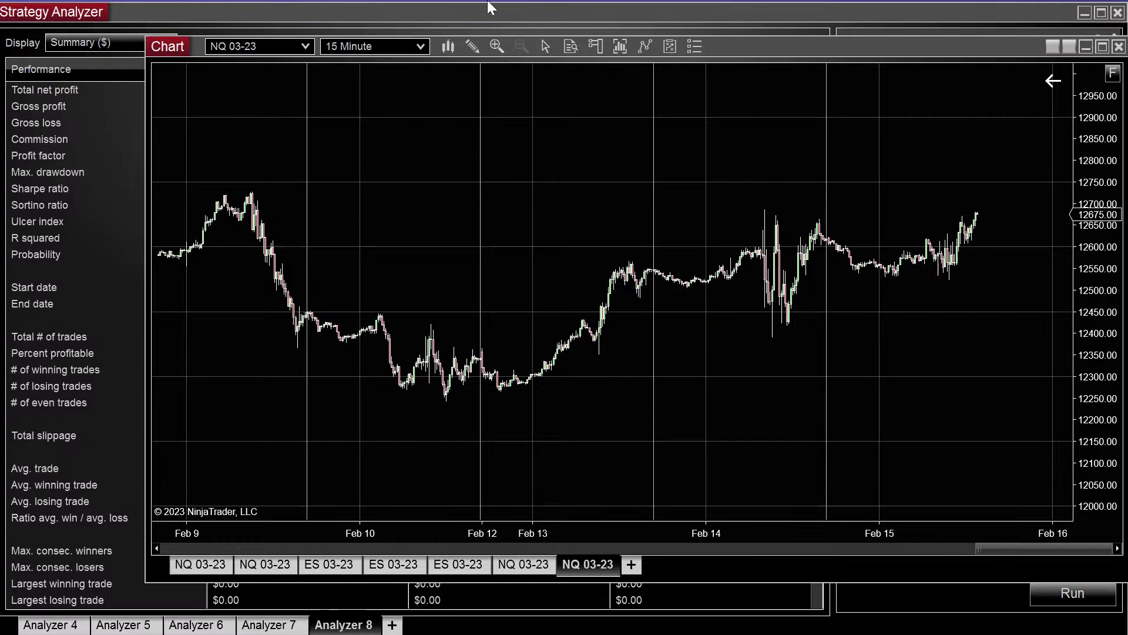
# Add an EMA indicator with a period of 50 to the 15-minute NQ 03-23 chart
pyautogui.moveTo(749, 45); pyautogui.dragTo(639, 53)
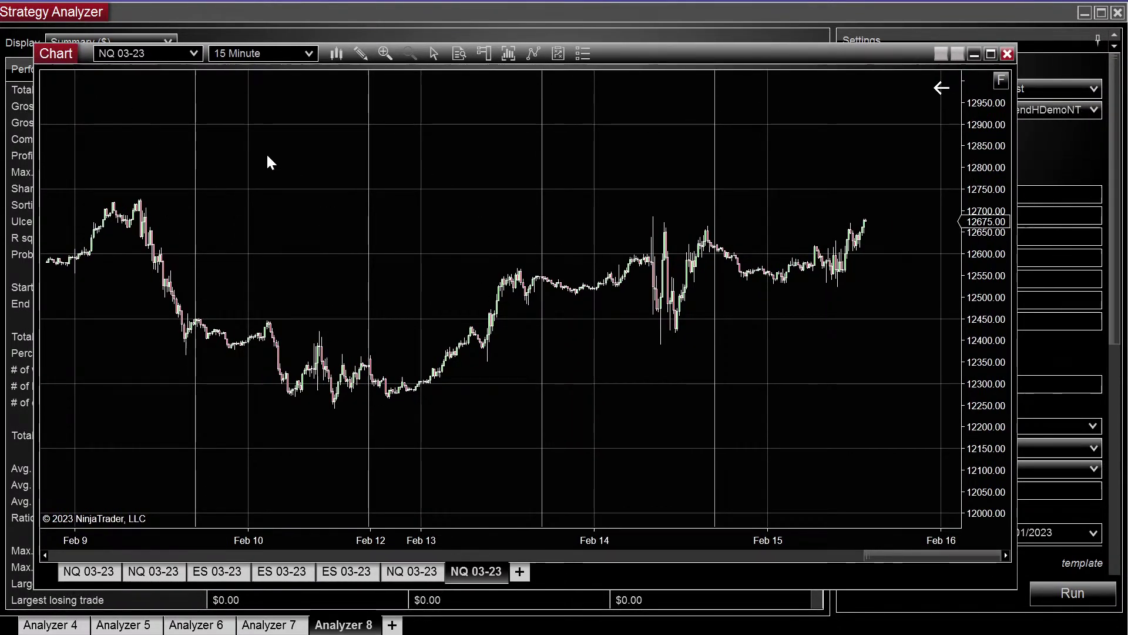
pyautogui.rightClick(296, 264)
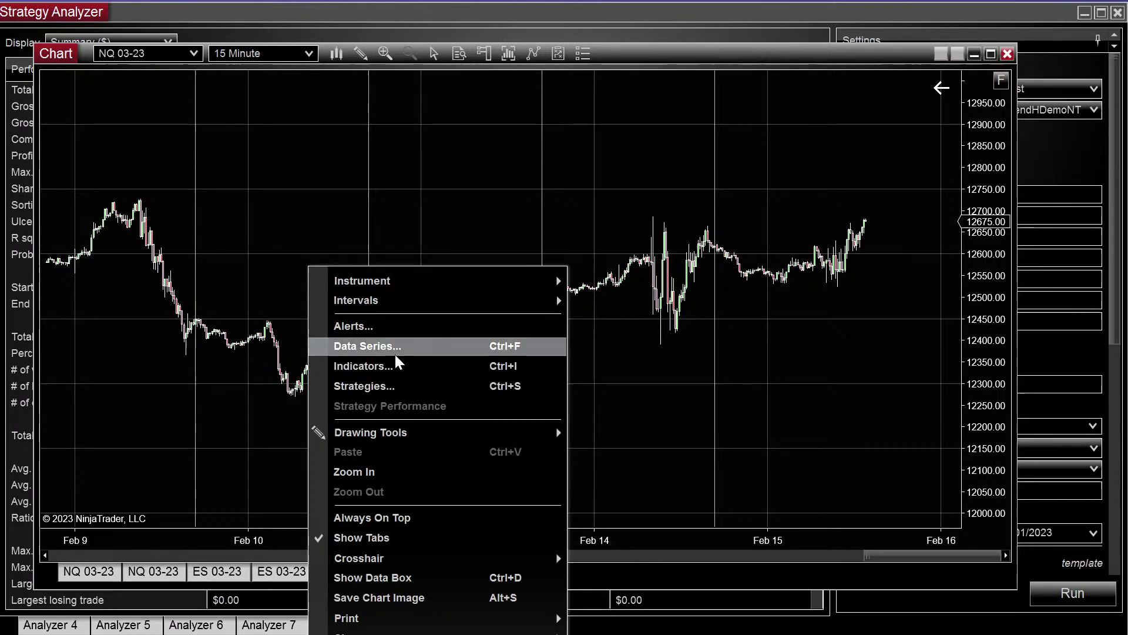
pyautogui.click(383, 368)
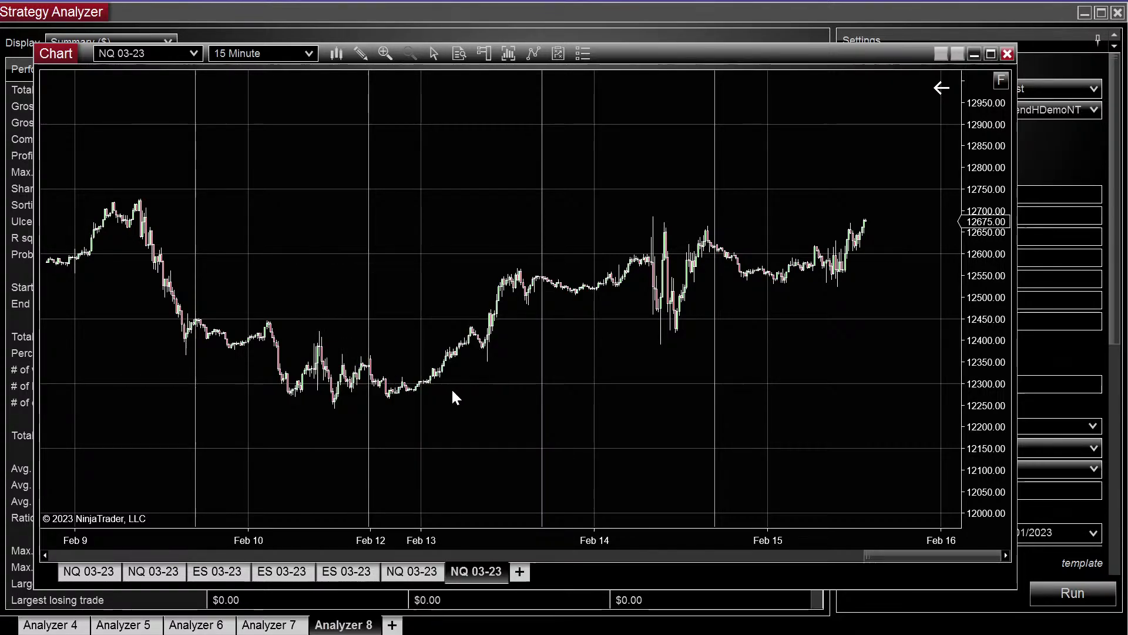
pyautogui.scroll(-10, 340, 353)
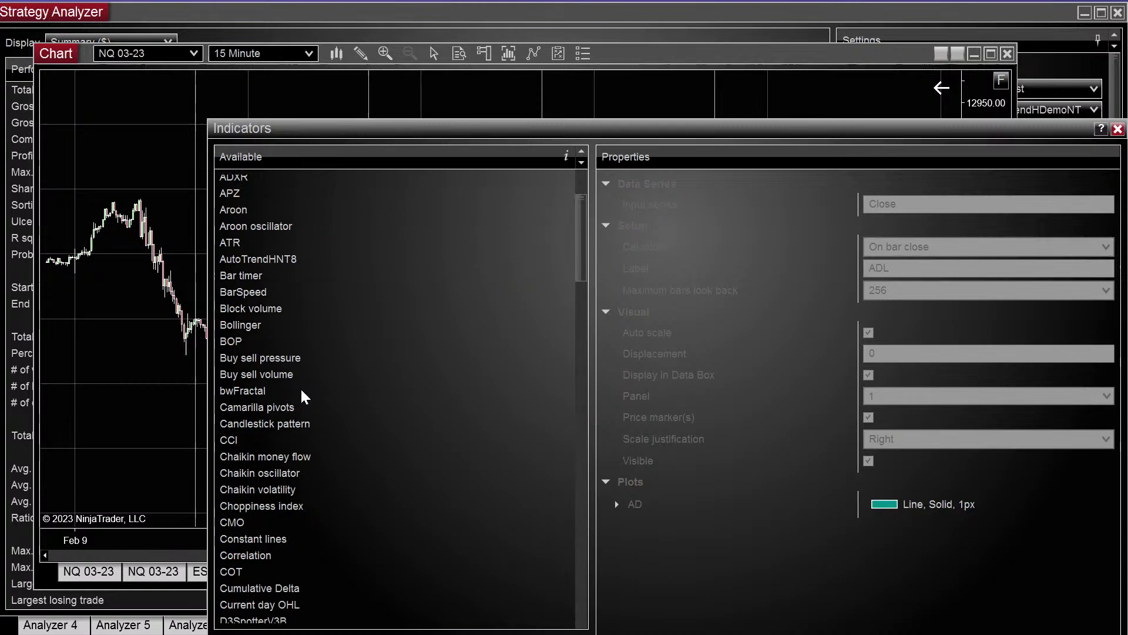
pyautogui.scroll(-3, 256, 453)
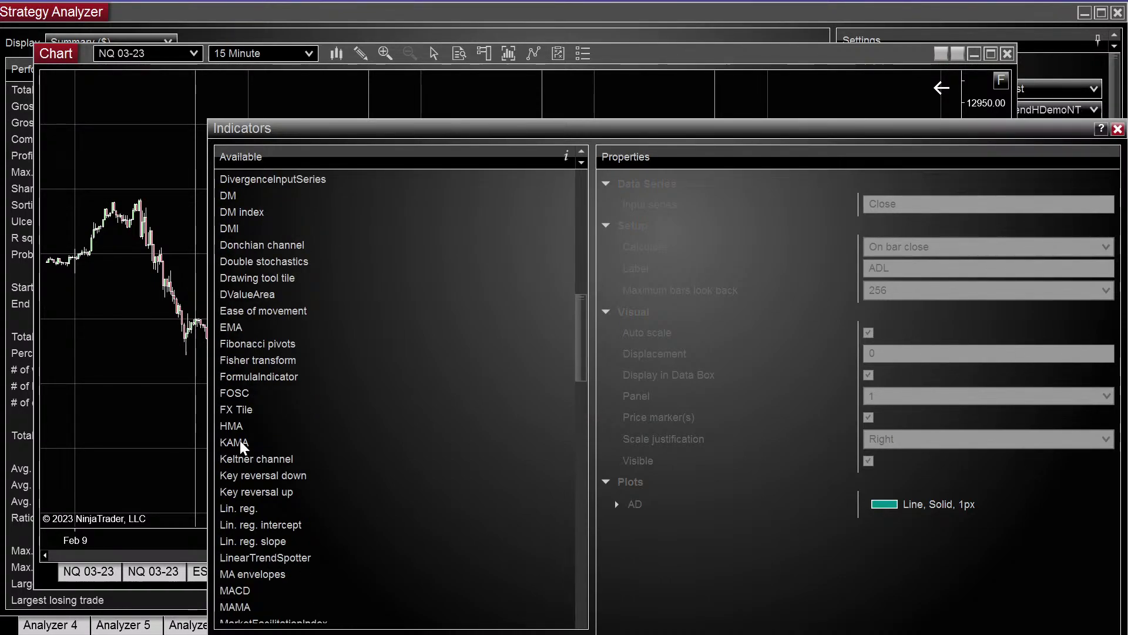
pyautogui.click(234, 330)
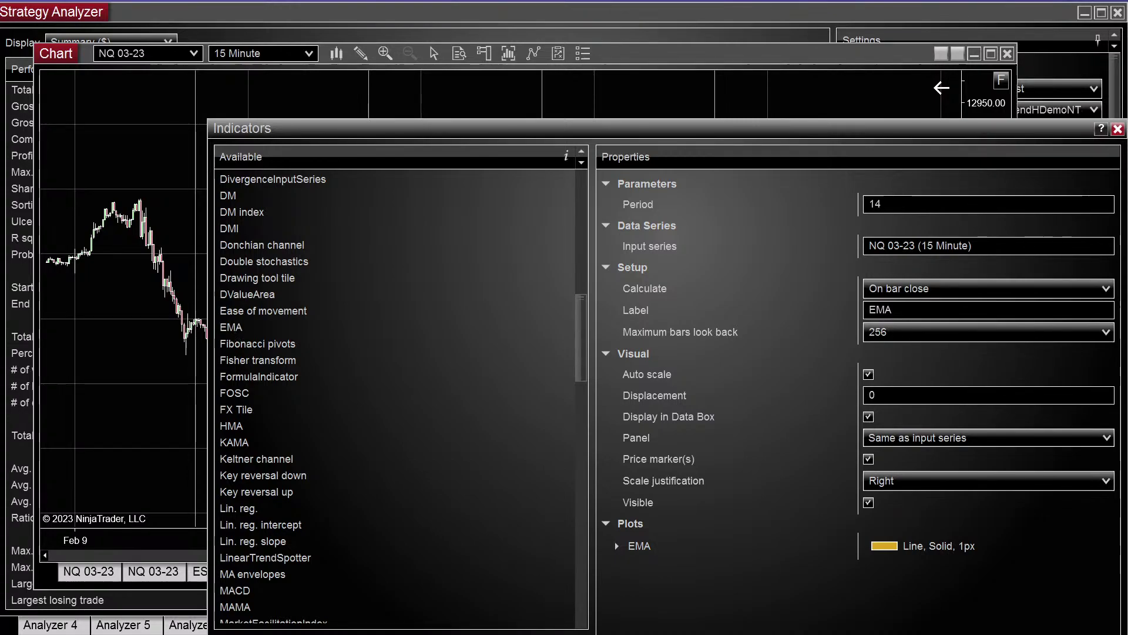
pyautogui.click(864, 209)
pyautogui.write('50')
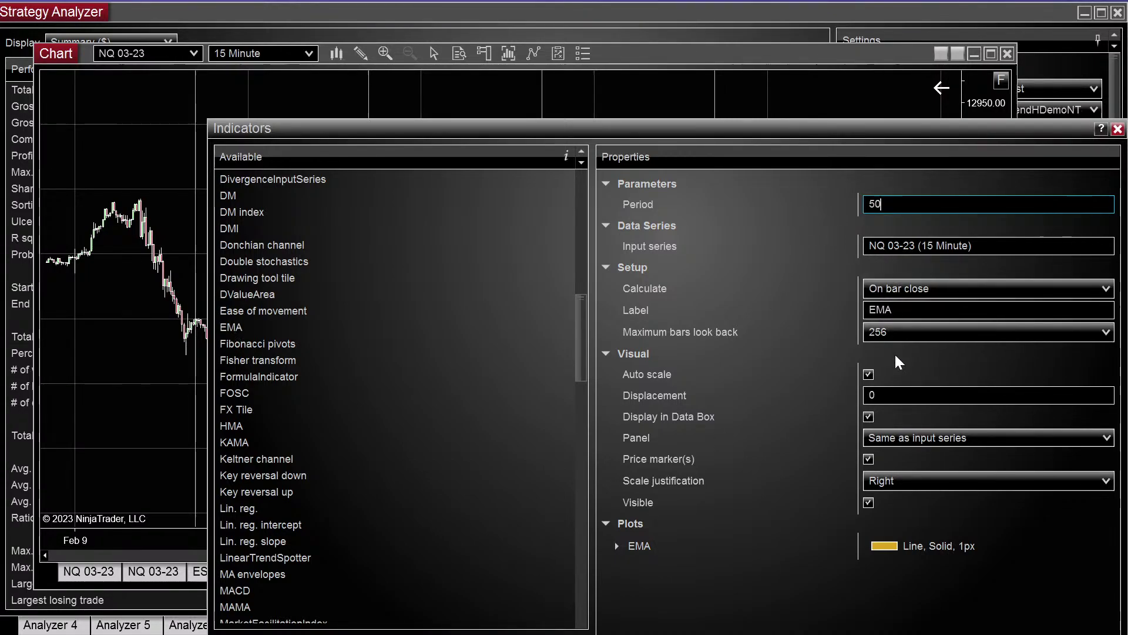
# Add a second EMA indicator with a period of 100 to the same chart and apply it
pyautogui.click(868, 205)
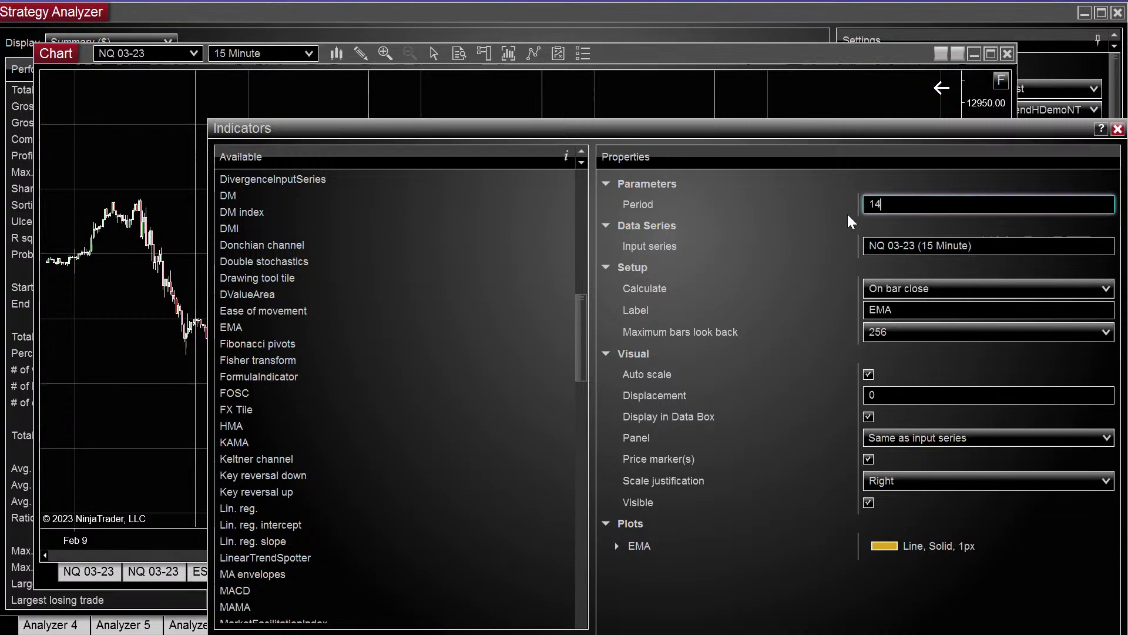
pyautogui.write('100')
pyautogui.press('Return')
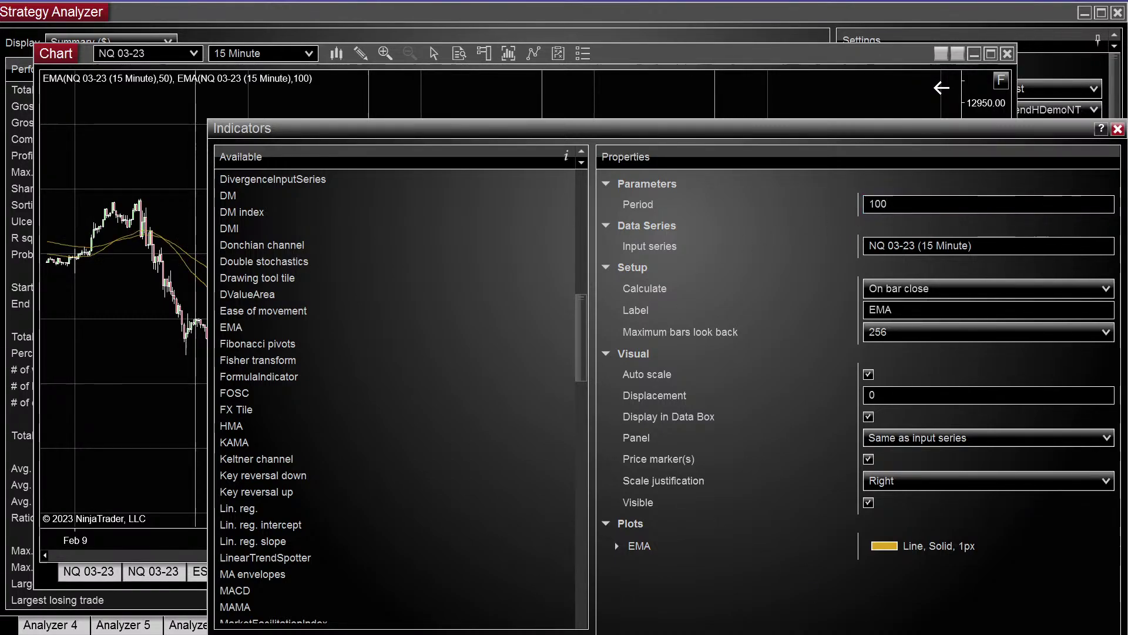
# Examine where the 50 and 100 EMAs cross on the chart over the earlier trading days
pyautogui.moveTo(475, 451); pyautogui.dragTo(516, 454)
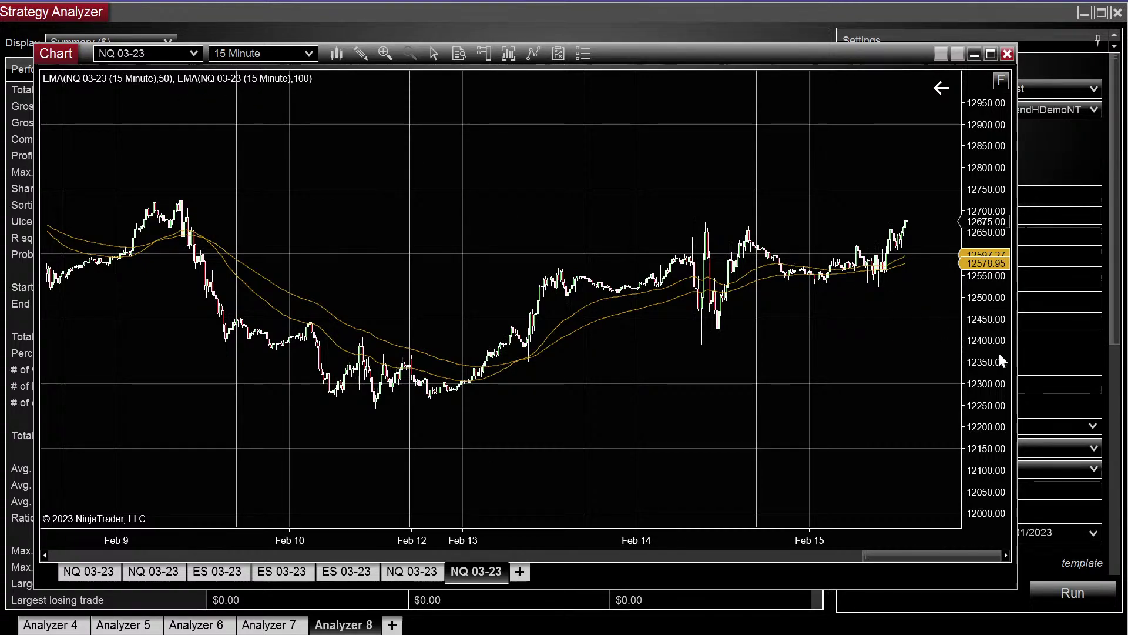
pyautogui.moveTo(998, 350); pyautogui.dragTo(986, 276)
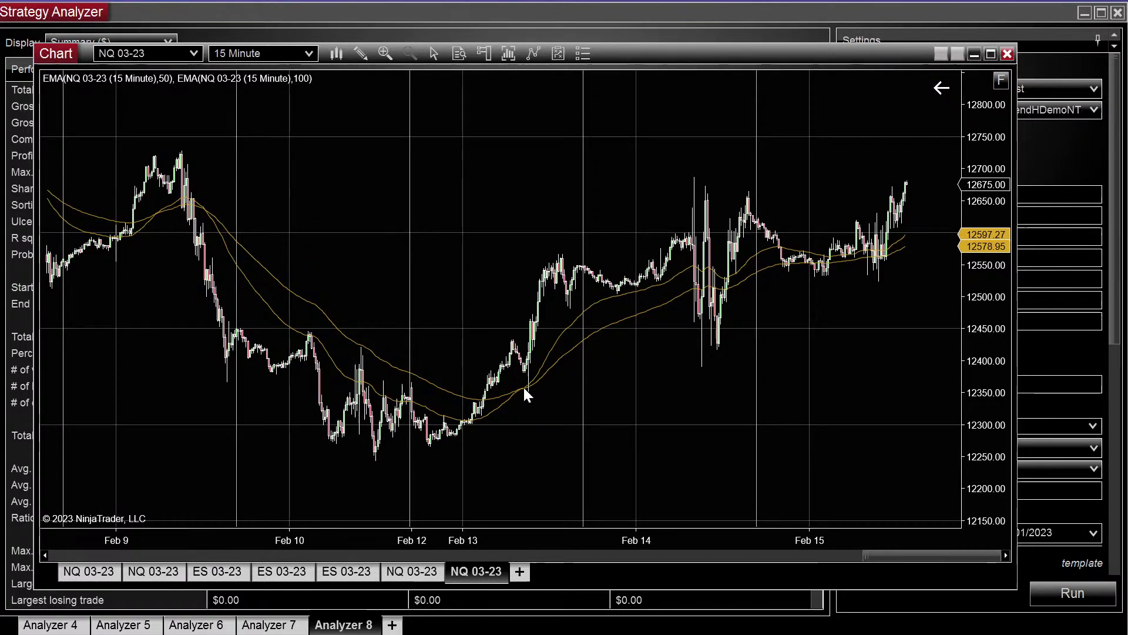
pyautogui.scroll(5, 282, 347)
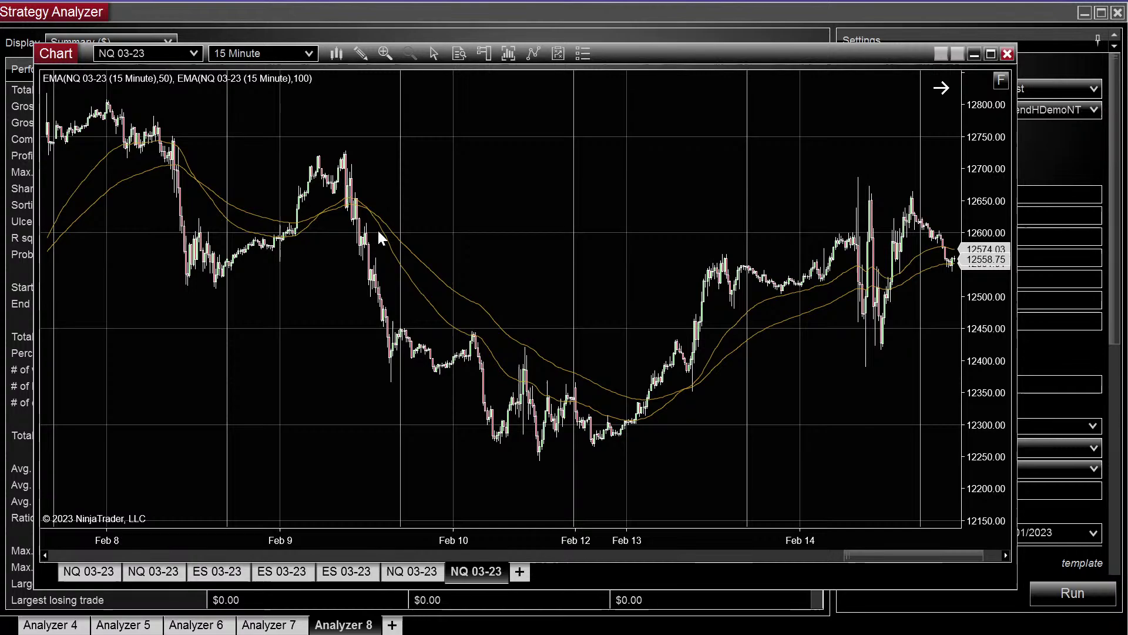
# Move the chart out of the way and name the new strategy MAvideo in the Strategy Builder
pyautogui.moveTo(696, 59); pyautogui.dragTo(605, 632)
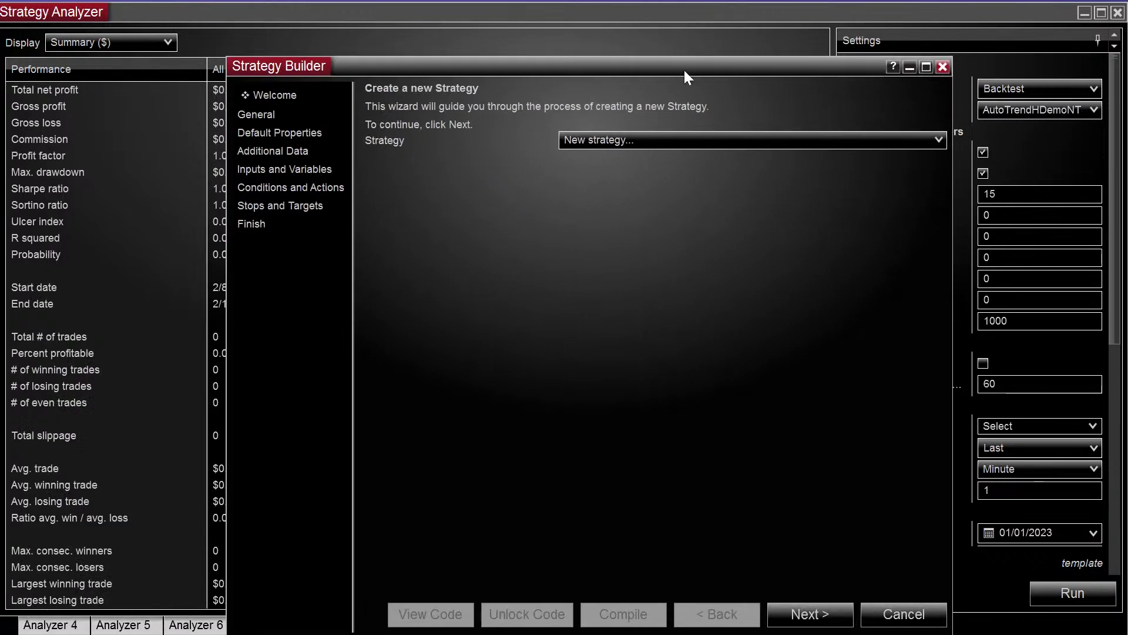
pyautogui.moveTo(684, 69); pyautogui.dragTo(532, 58)
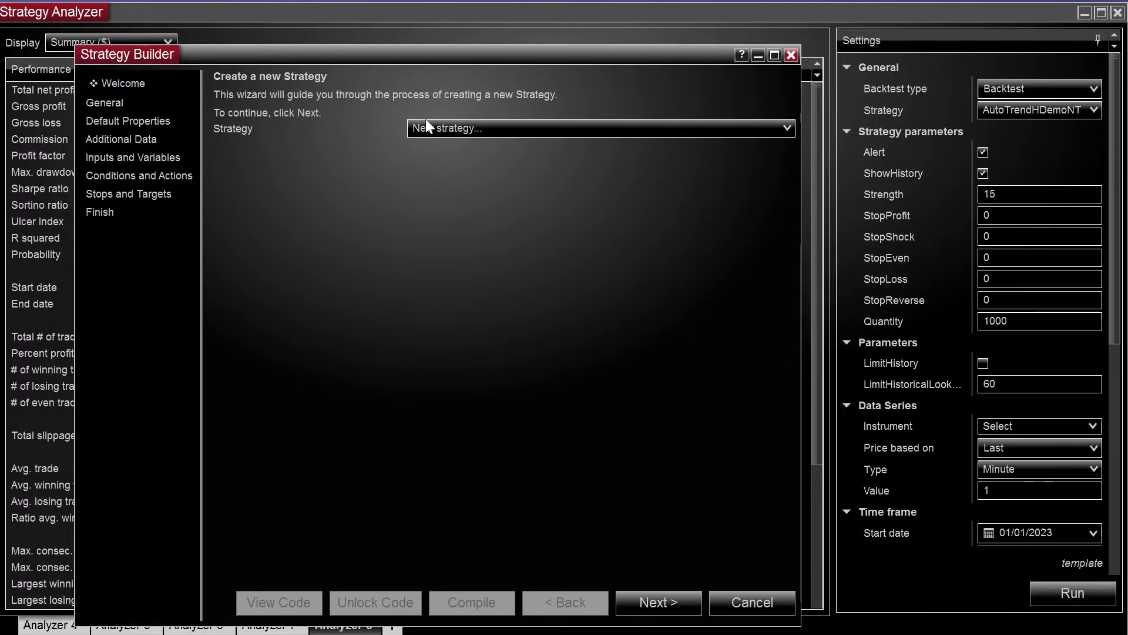
pyautogui.click(100, 104)
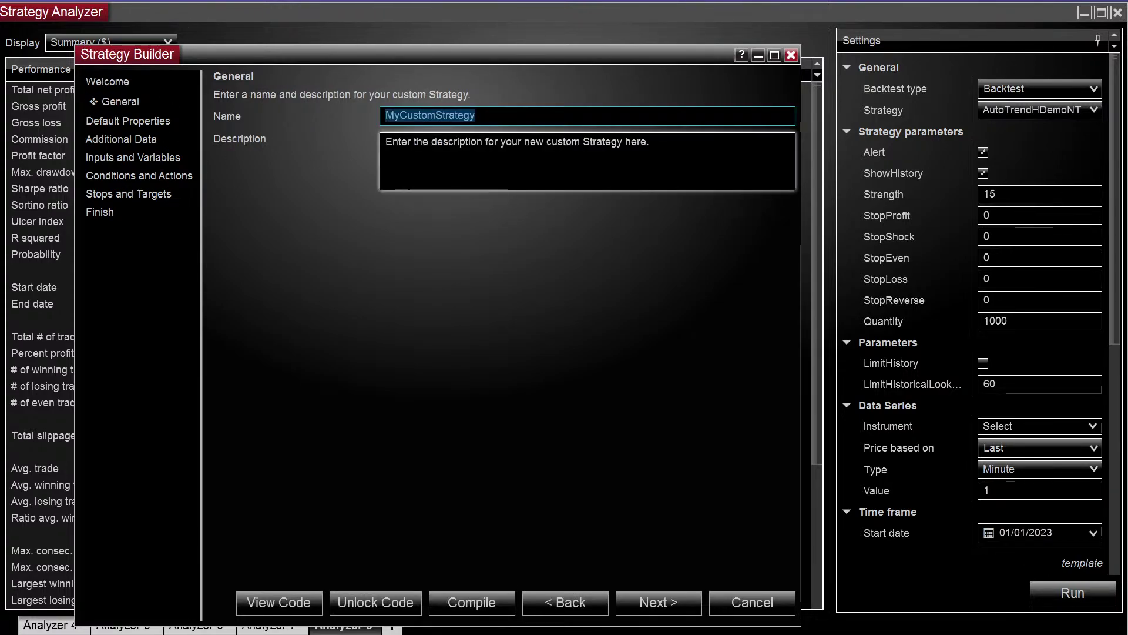
pyautogui.click(449, 116)
pyautogui.doubleClick(449, 115)
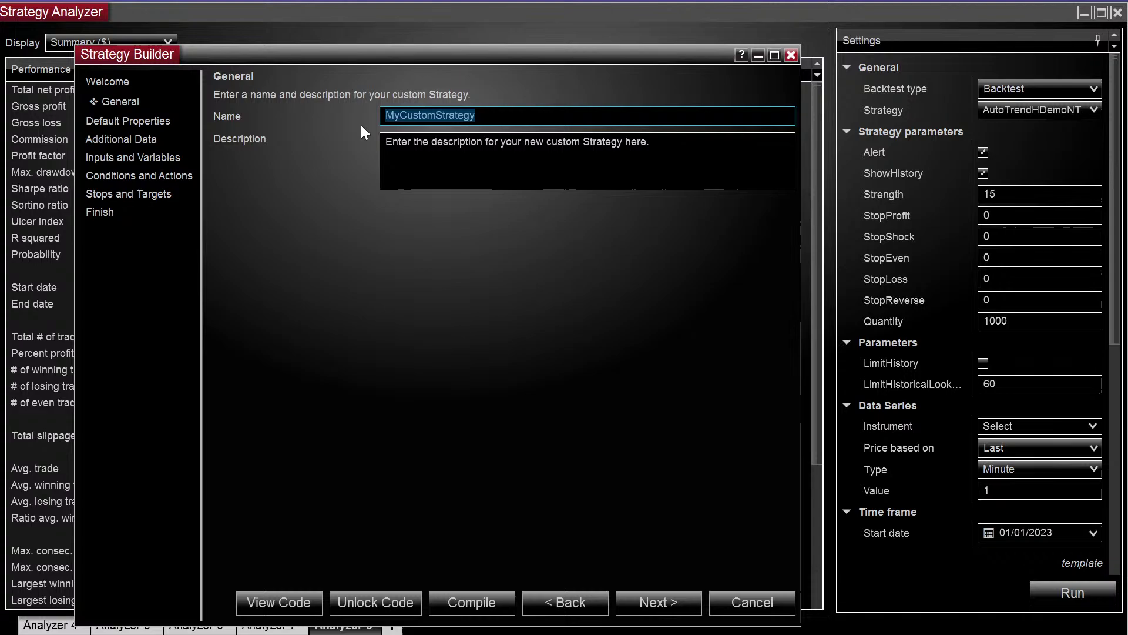
pyautogui.write('MAvideo')
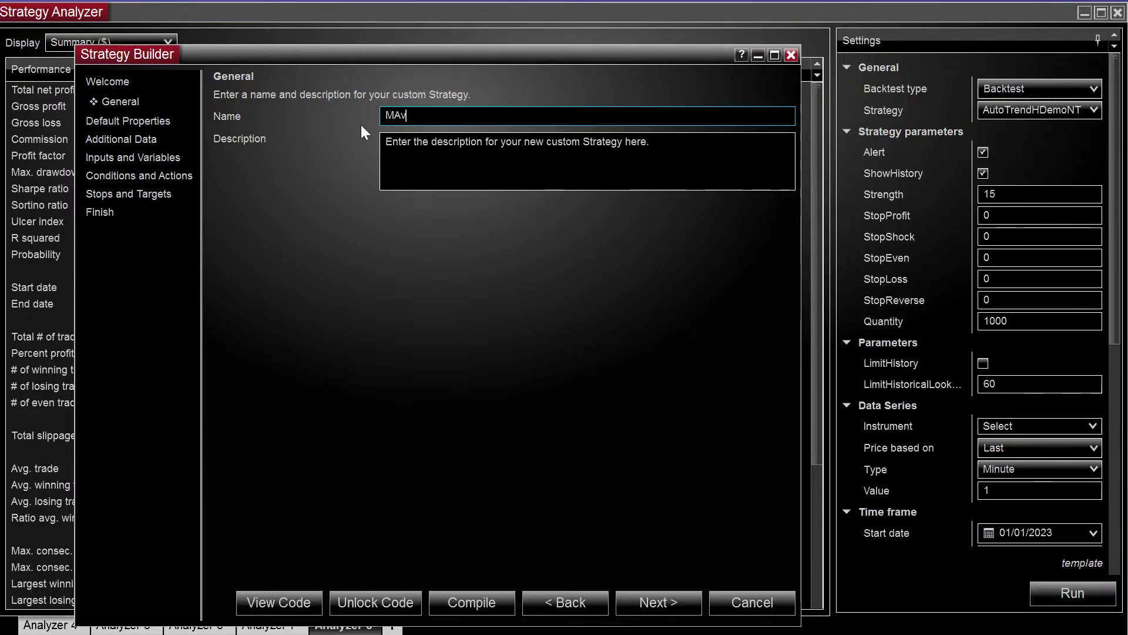
# Start a new condition in the strategy's Set 1 with the EMA indicator as its first operand
pyautogui.click(139, 120)
pyautogui.click(131, 176)
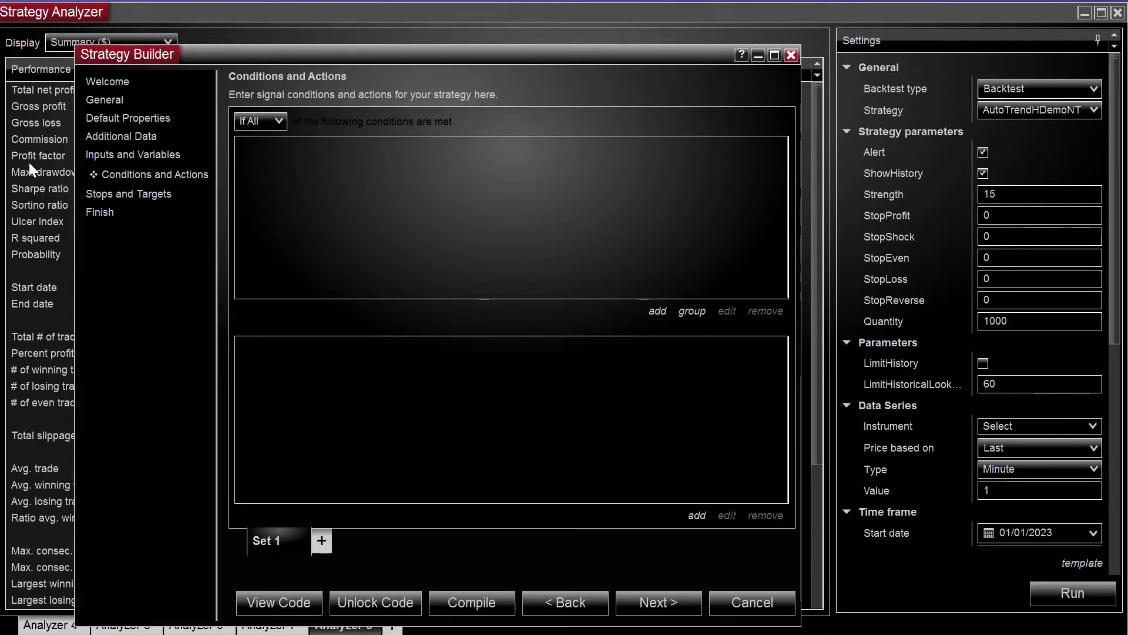
pyautogui.click(658, 310)
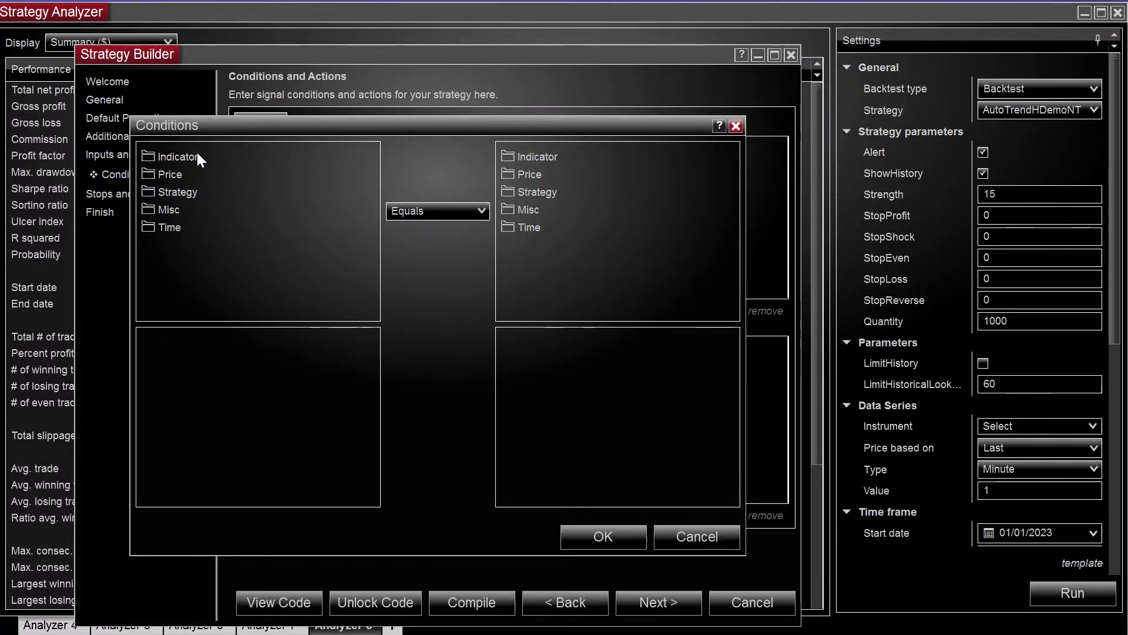
pyautogui.doubleClick(188, 157)
pyautogui.scroll(-5, 229, 258)
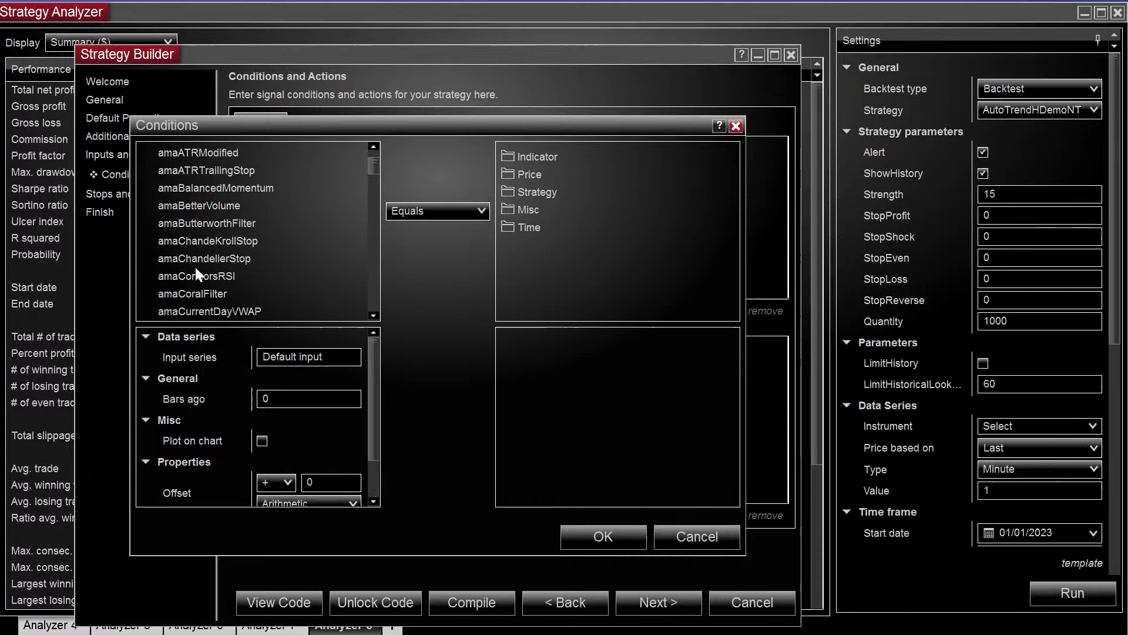
pyautogui.scroll(-10, 189, 266)
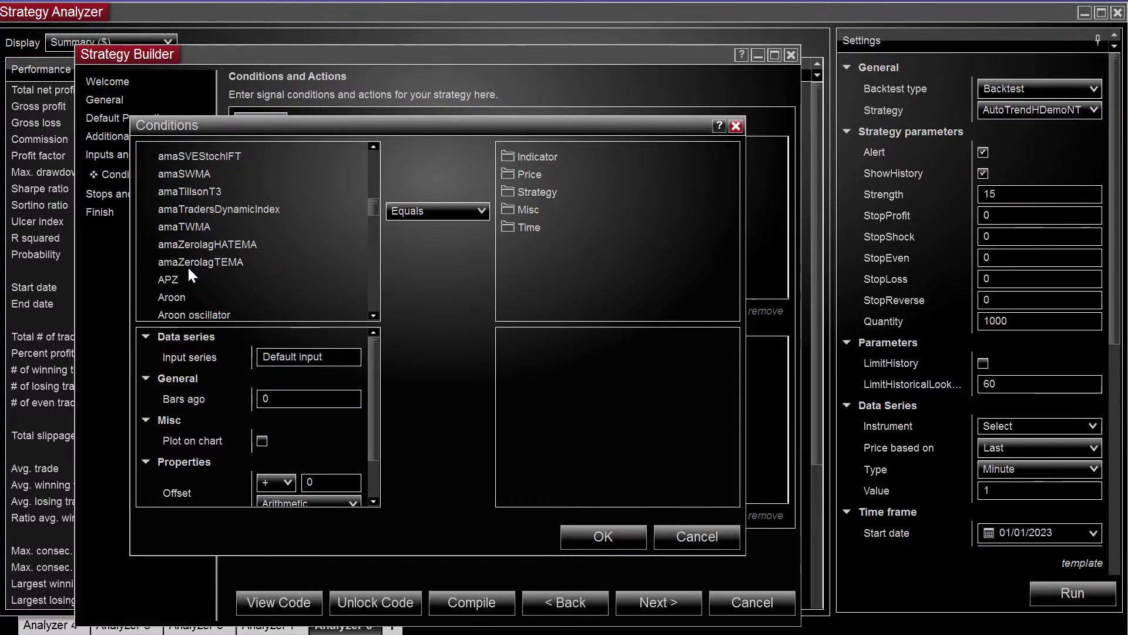
pyautogui.scroll(-7, 191, 267)
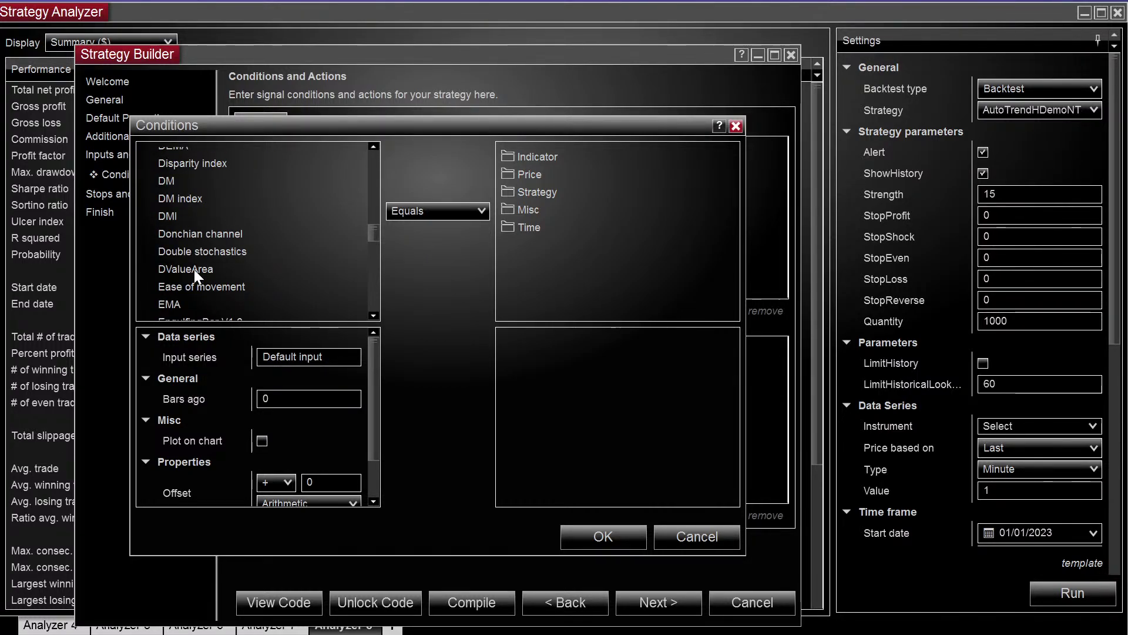
pyautogui.click(167, 304)
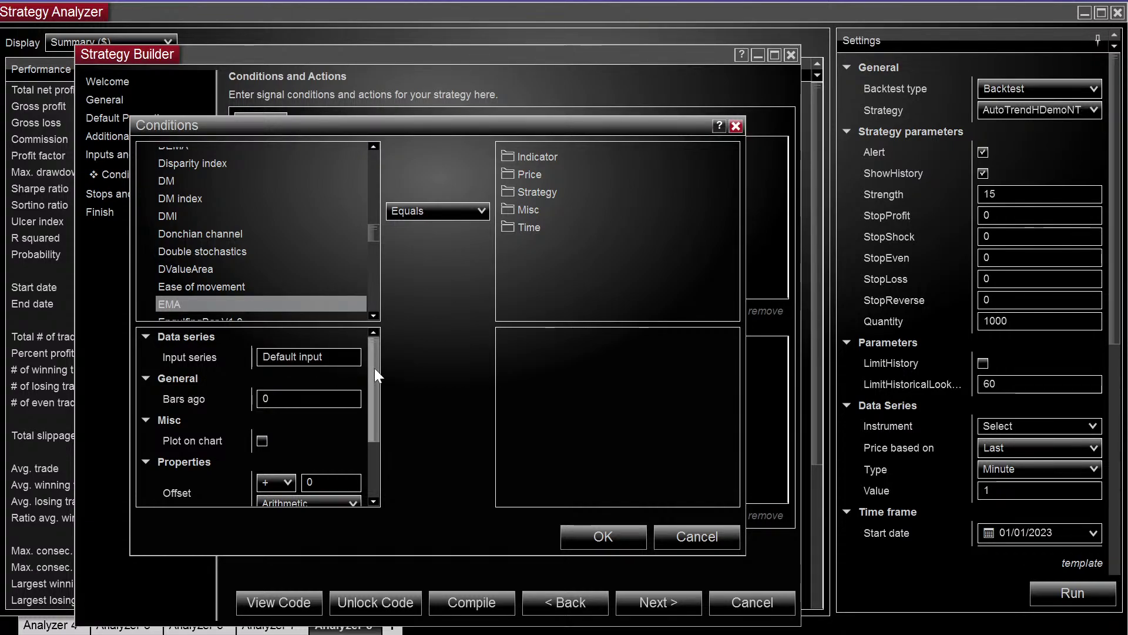
# Have the condition's first EMA plotted on the chart and set its period to 50
pyautogui.moveTo(375, 368); pyautogui.dragTo(370, 407)
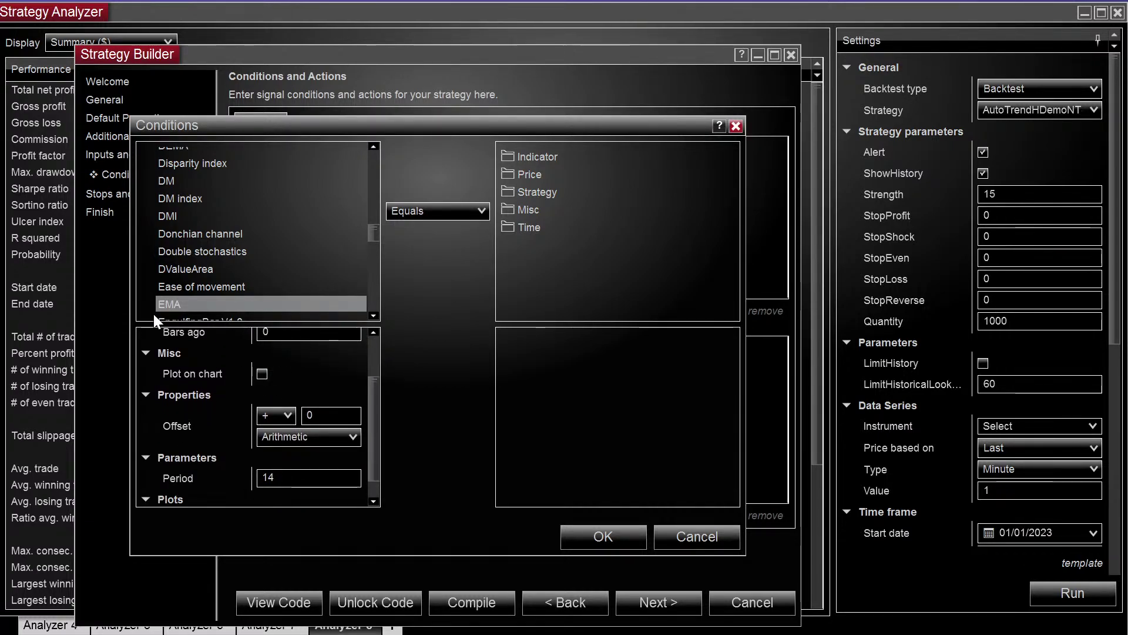
pyautogui.click(262, 374)
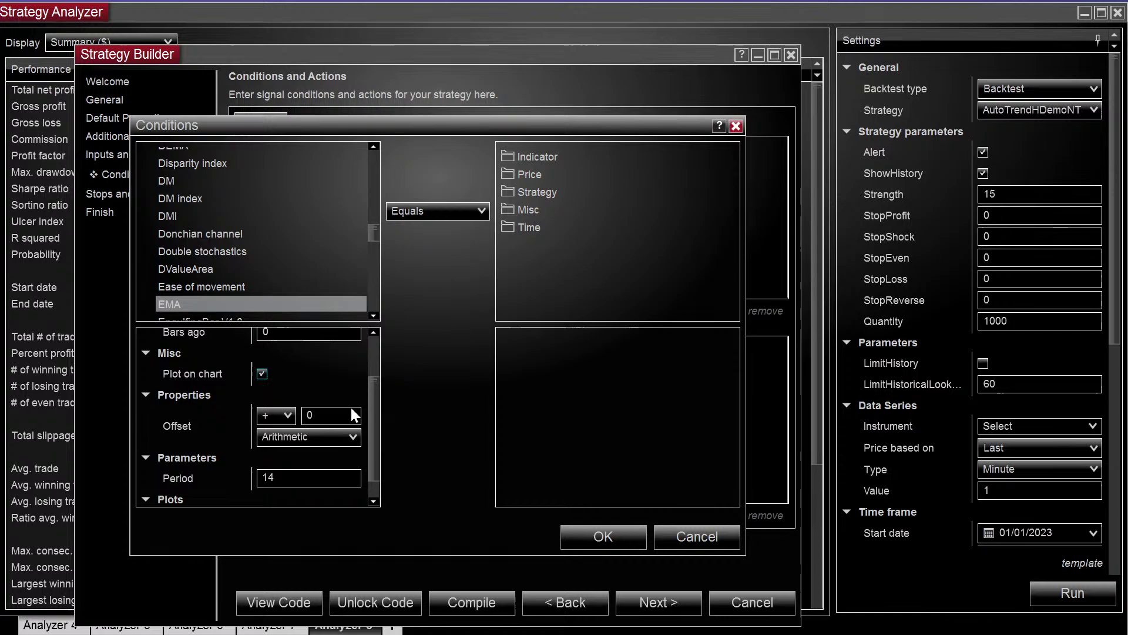
pyautogui.moveTo(372, 386); pyautogui.dragTo(371, 412)
pyautogui.click(273, 452)
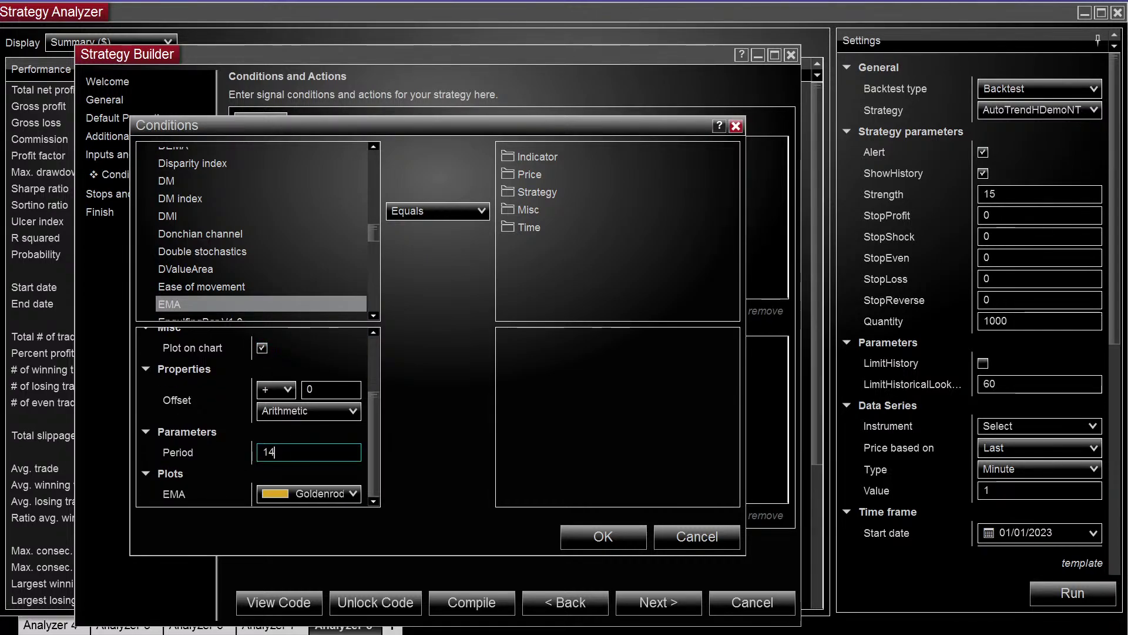
pyautogui.write('50')
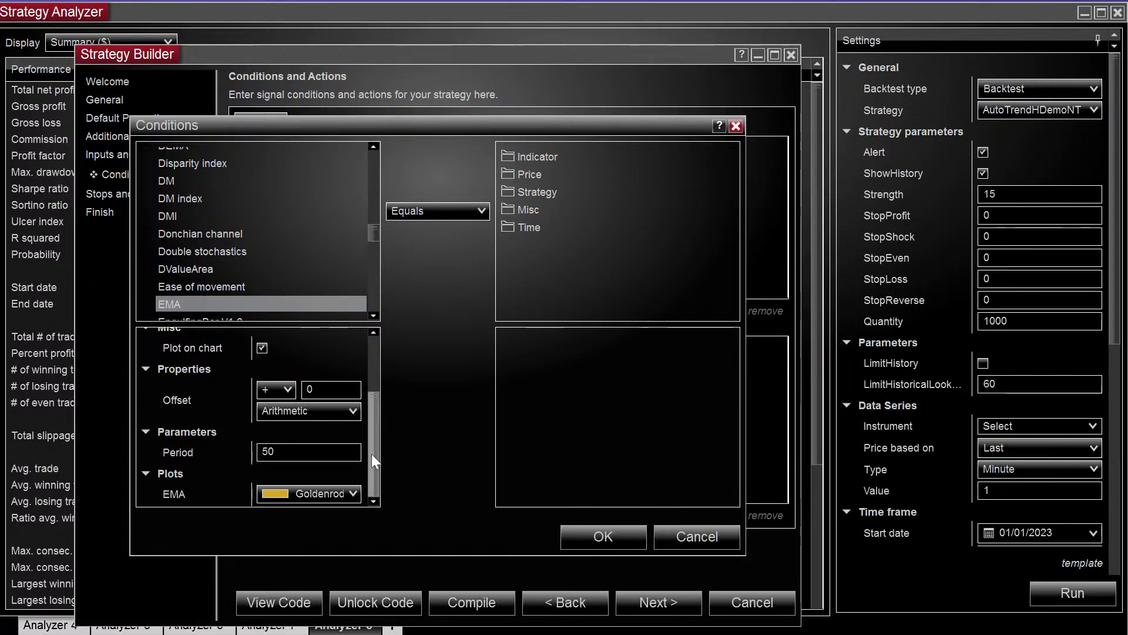
# Set the comparison to Cross above and choose the EMA indicator as the second operand
pyautogui.click(415, 213)
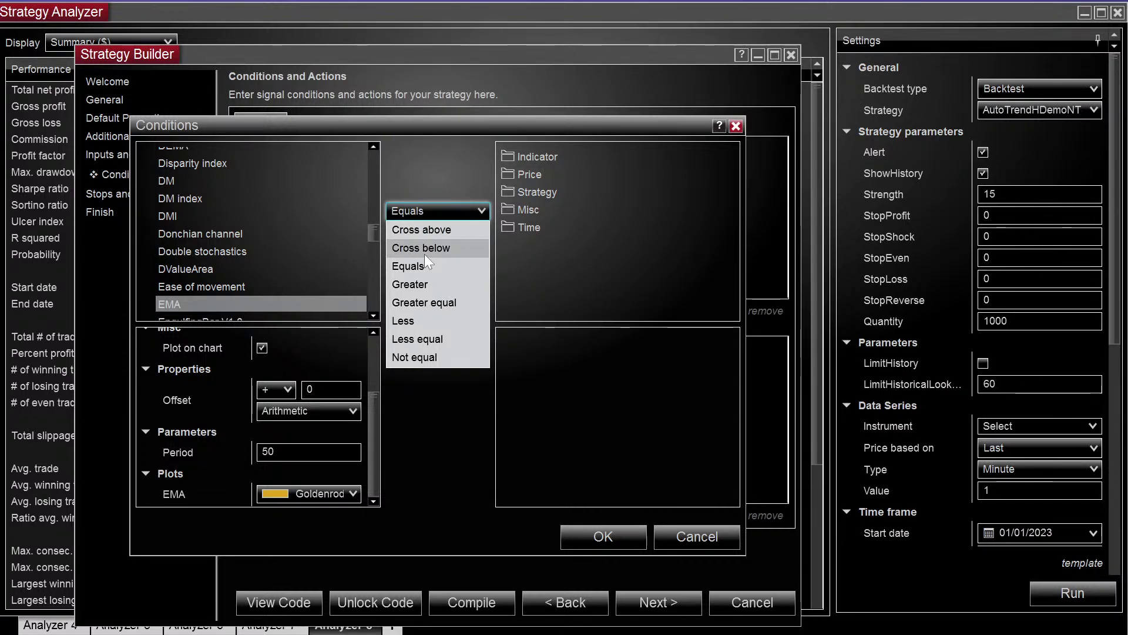
pyautogui.click(428, 231)
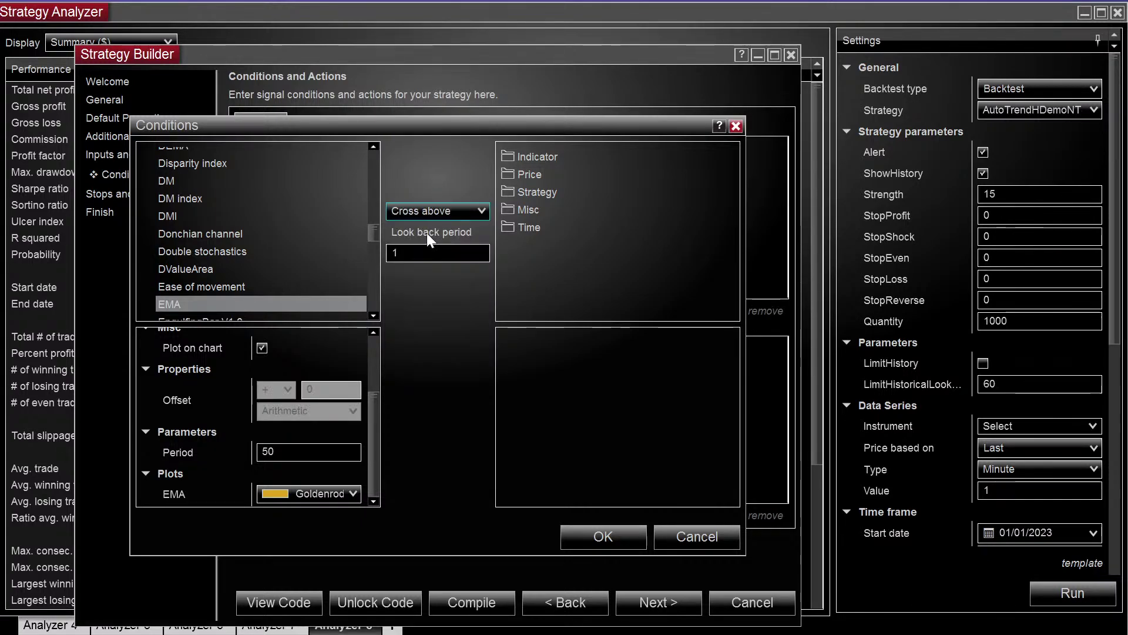
pyautogui.doubleClick(542, 157)
pyautogui.scroll(-5, 564, 235)
pyautogui.scroll(-10, 554, 253)
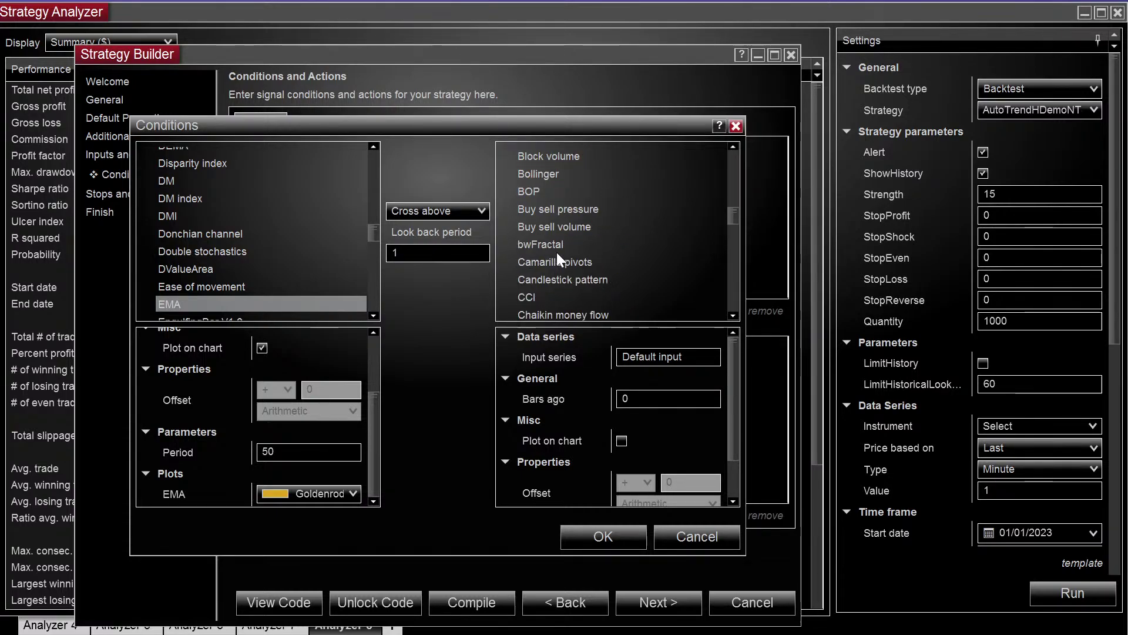
pyautogui.scroll(1, 548, 248)
pyautogui.scroll(4, 548, 250)
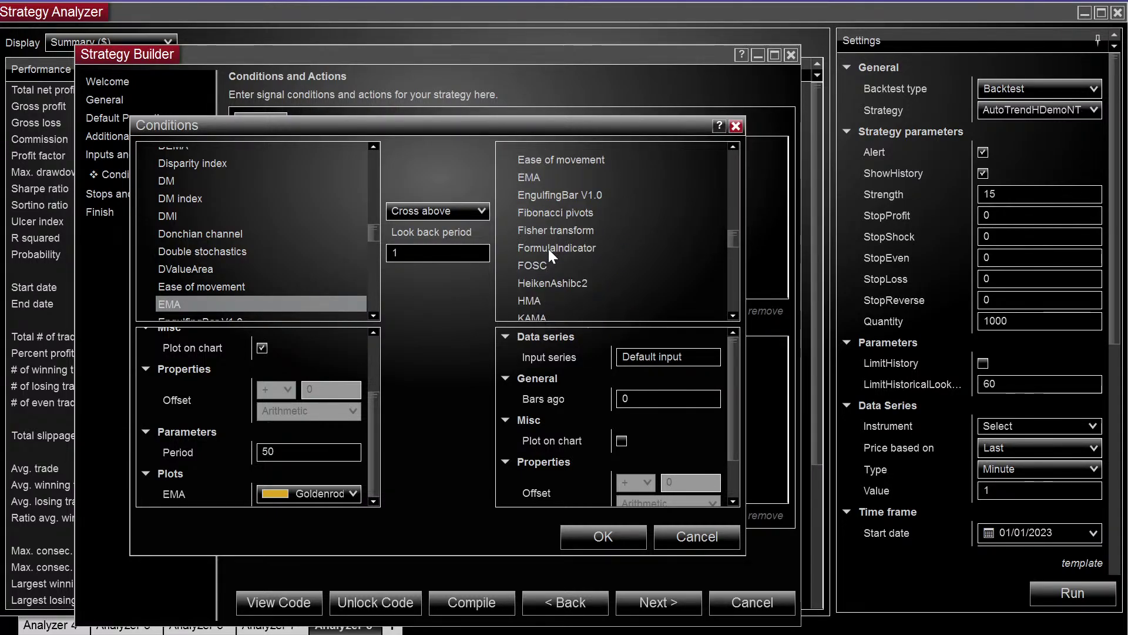
pyautogui.click(535, 262)
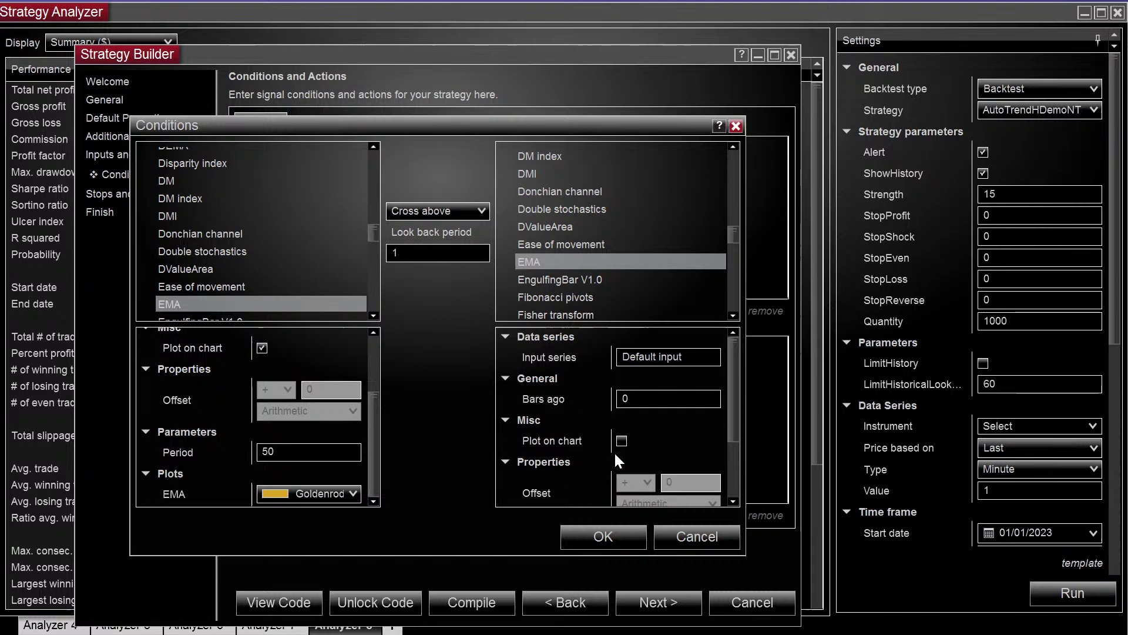
# Have the second EMA plotted on the chart, set its period to 100, and accept the condition
pyautogui.scroll(-3, 647, 425)
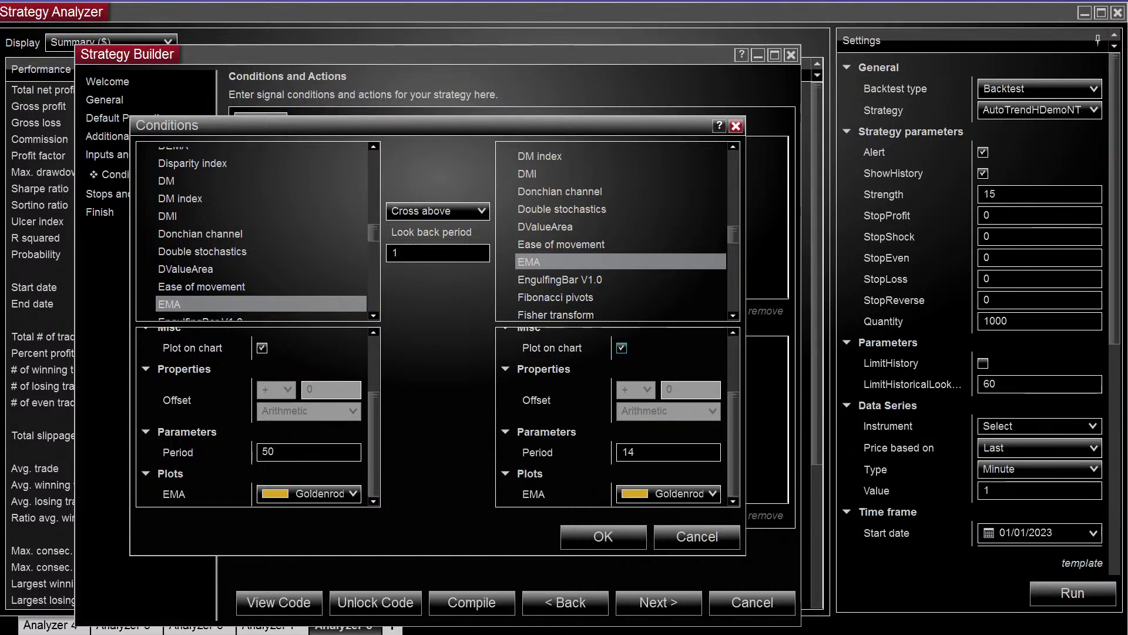
pyautogui.click(574, 457)
pyautogui.write('100')
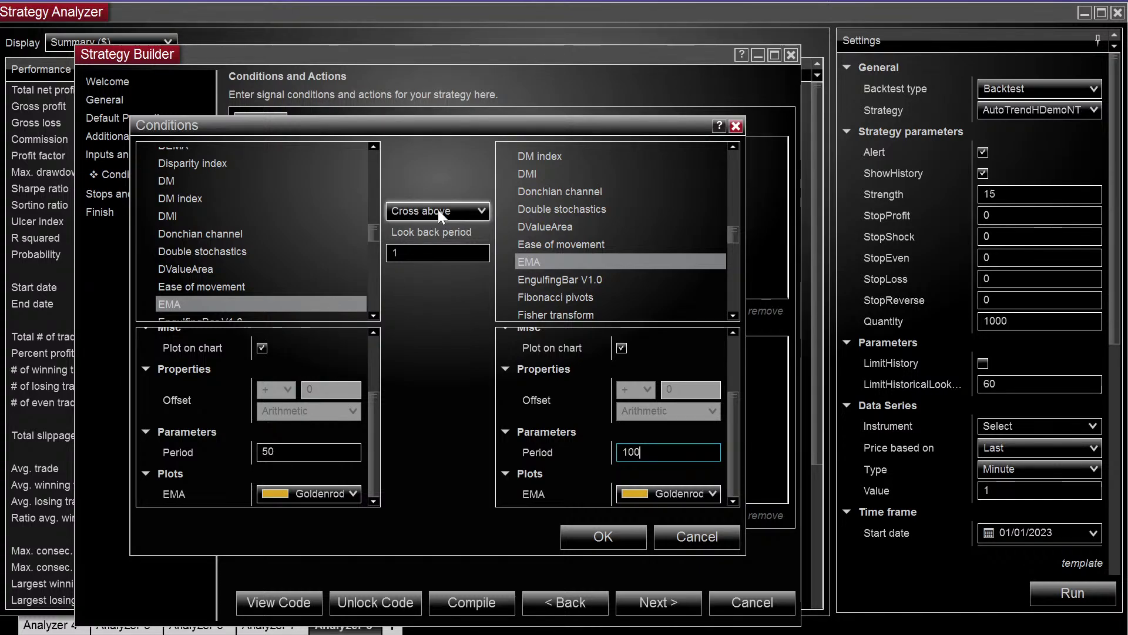
pyautogui.click(590, 530)
# Add an Enter long position action with the default quantity to Set 1
pyautogui.click(703, 520)
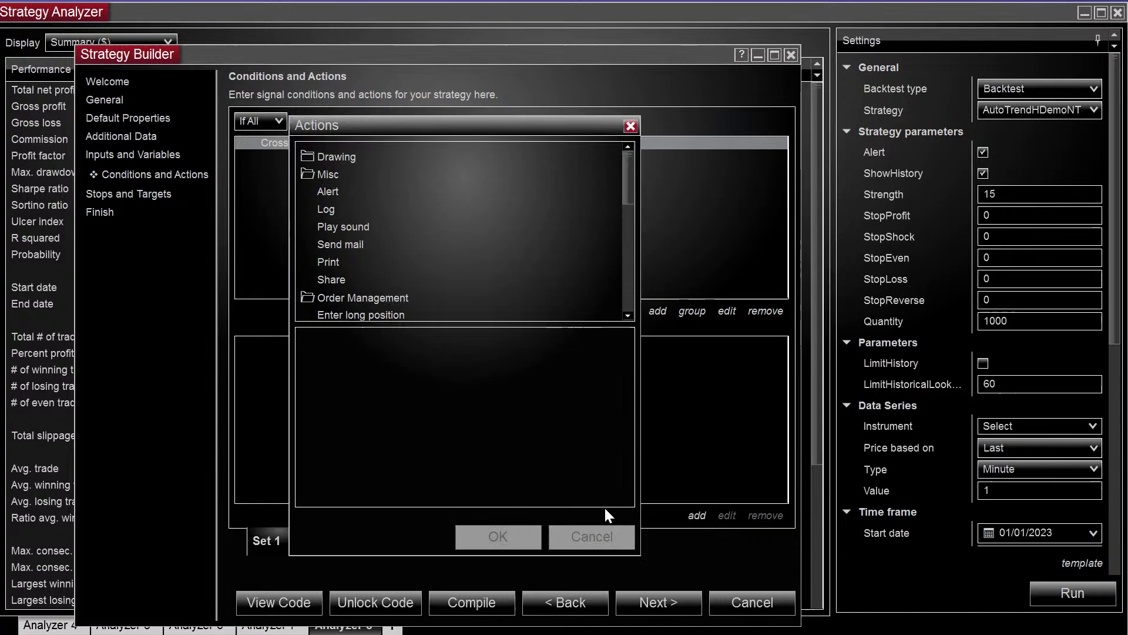
pyautogui.doubleClick(368, 198)
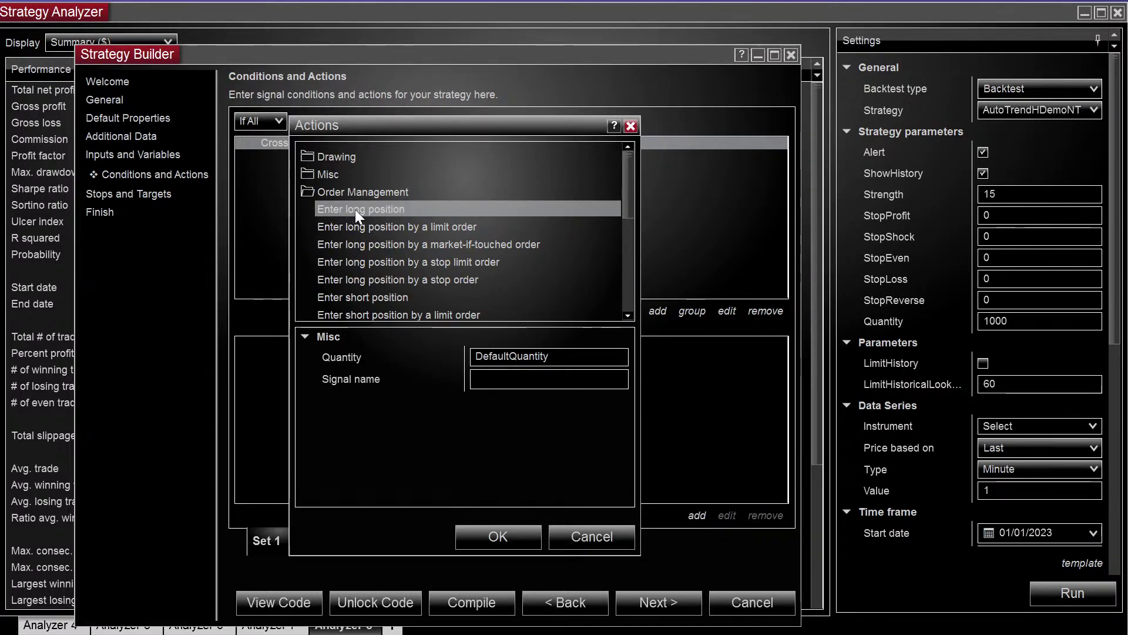
pyautogui.click(498, 536)
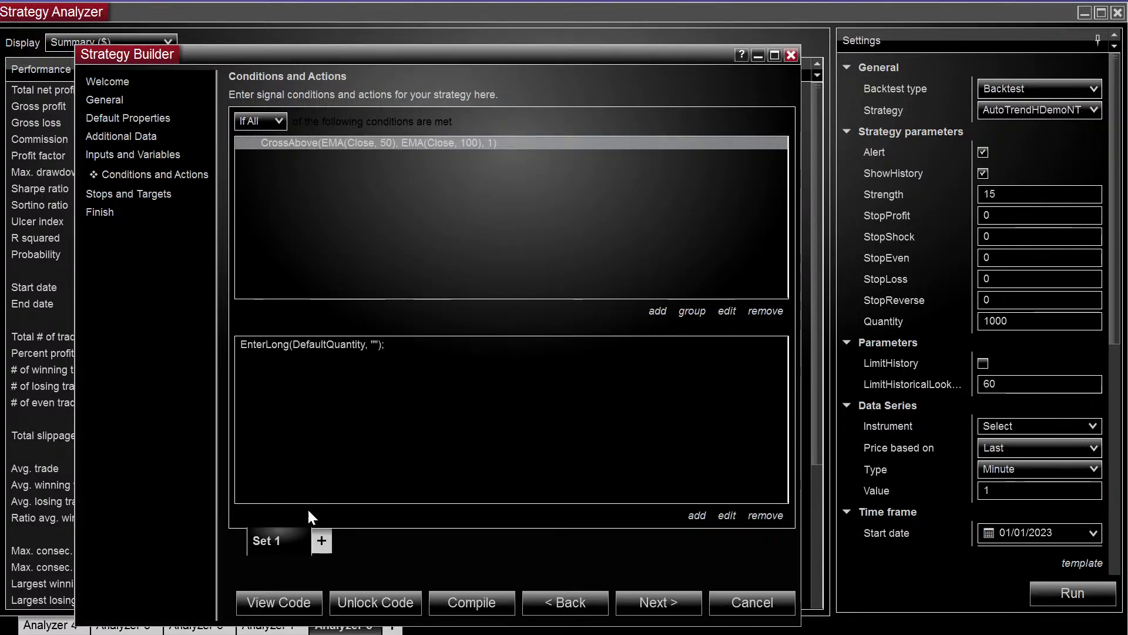
# Create Set 2 and copy the EMA crossover condition from Set 1 into it
pyautogui.click(324, 538)
pyautogui.click(266, 540)
pyautogui.click(369, 142)
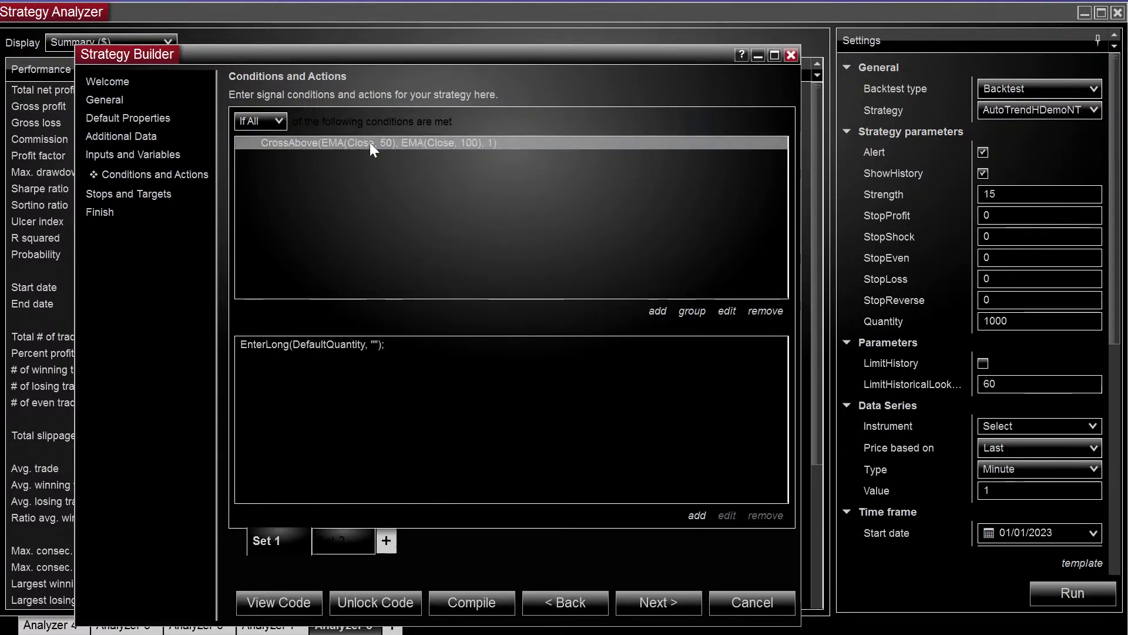
pyautogui.rightClick(370, 144)
pyautogui.click(398, 155)
pyautogui.click(326, 542)
pyautogui.rightClick(350, 206)
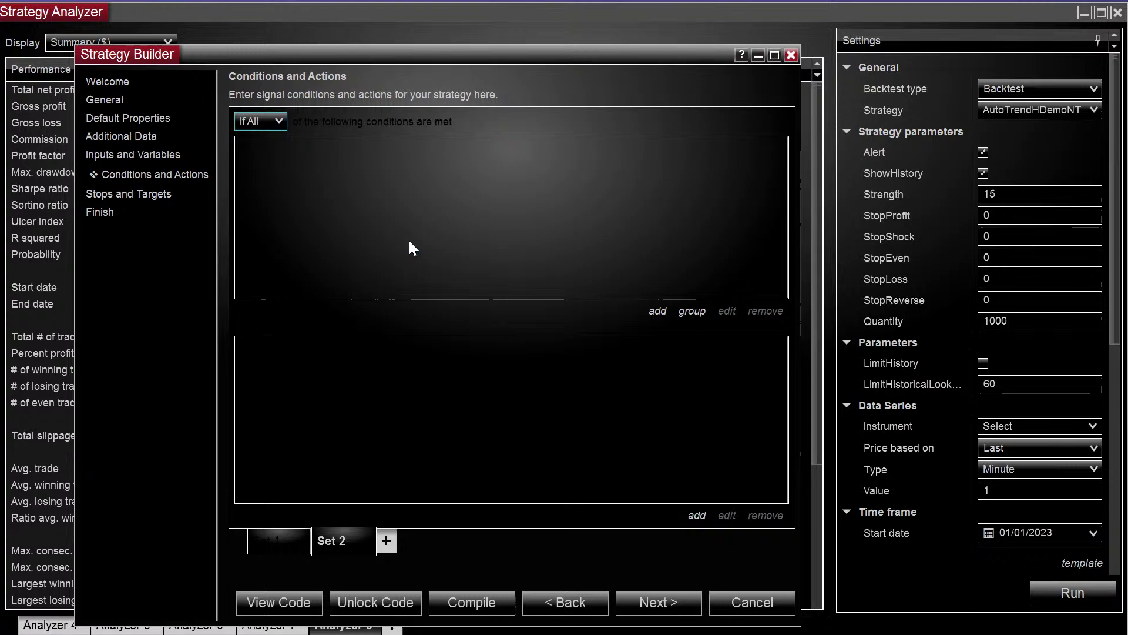
pyautogui.click(408, 238)
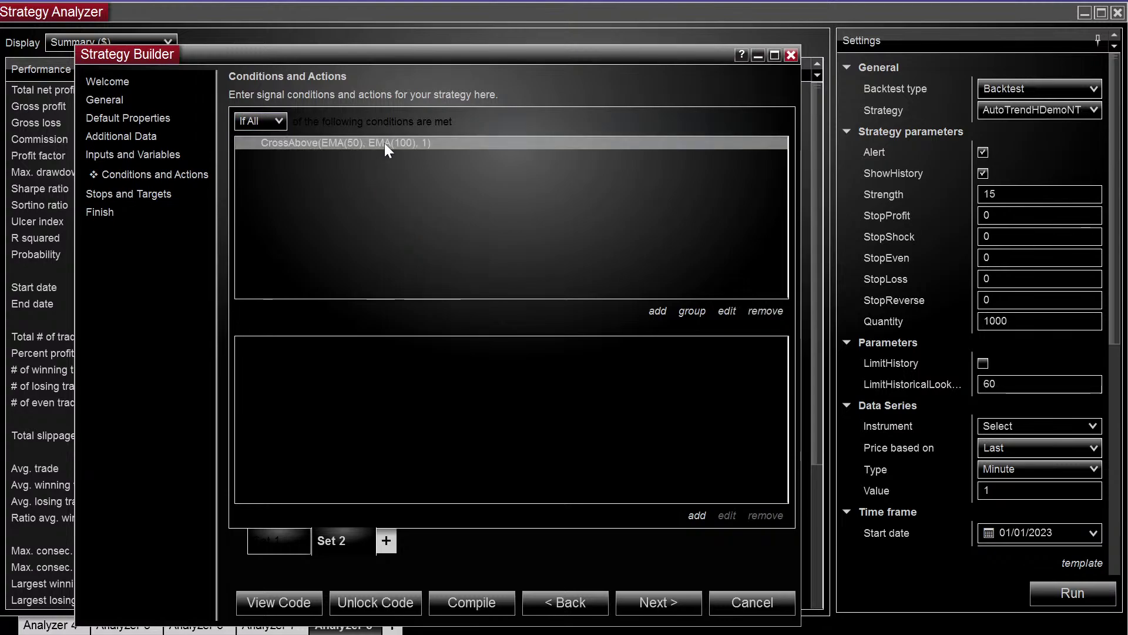
# Change the comparison of Set 2's copied condition to Cross below
pyautogui.doubleClick(424, 206)
pyautogui.click(435, 210)
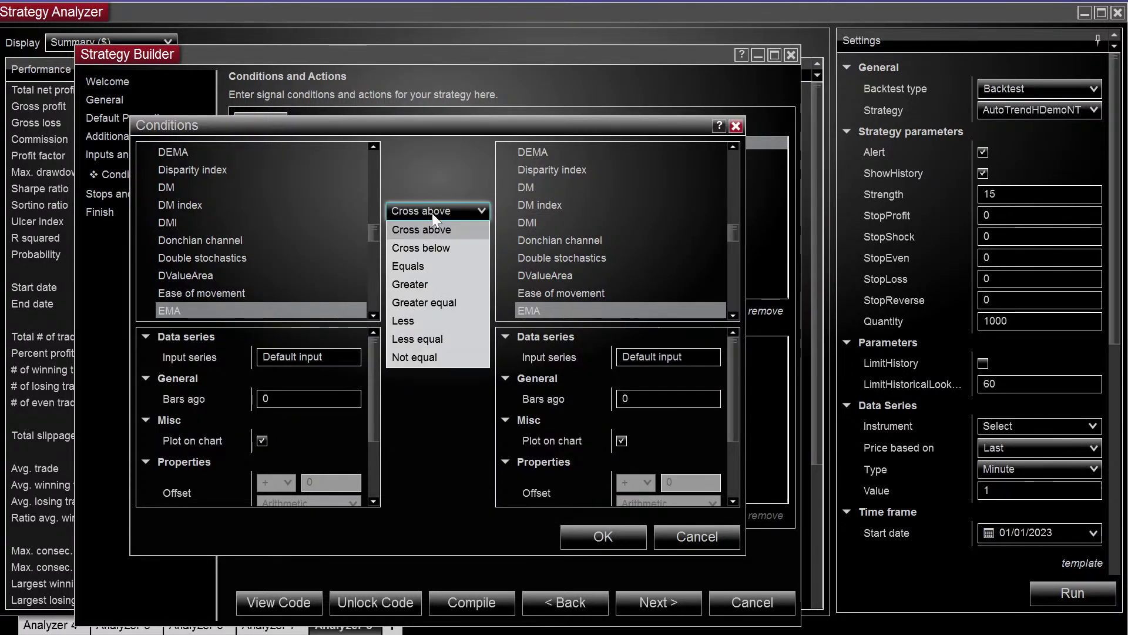
pyautogui.click(429, 249)
pyautogui.click(593, 537)
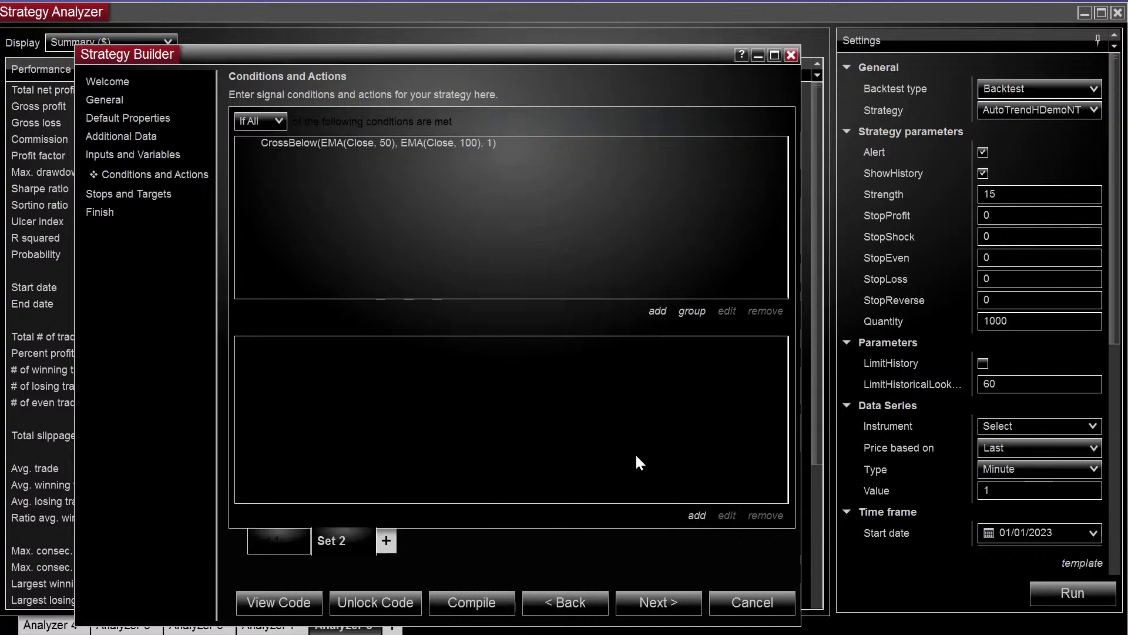
# Add an Enter short position action with the default quantity to Set 2
pyautogui.click(696, 516)
pyautogui.doubleClick(339, 193)
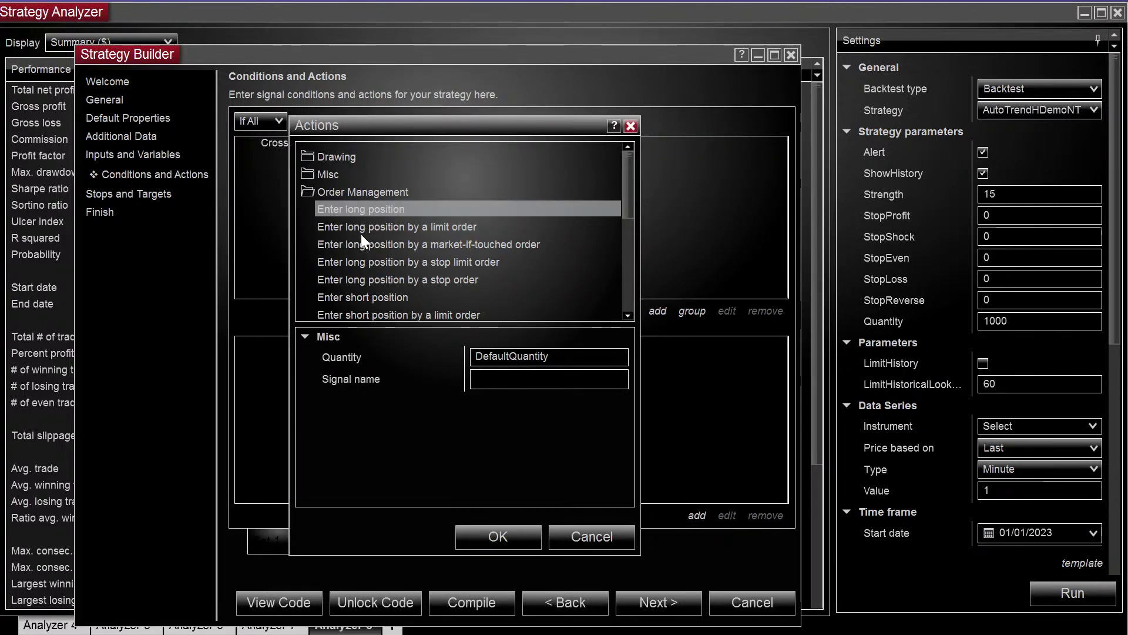
pyautogui.click(361, 298)
pyautogui.click(508, 535)
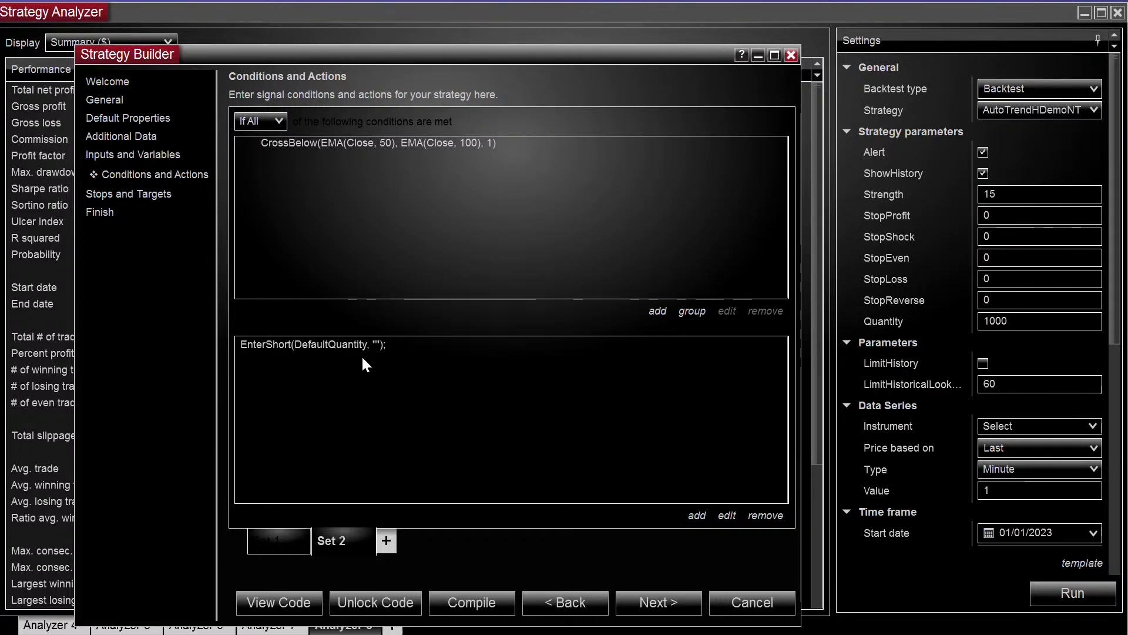
# Compile the strategy after checking both sets, and move the Strategy Builder off the Strategy Analyzer
pyautogui.click(274, 551)
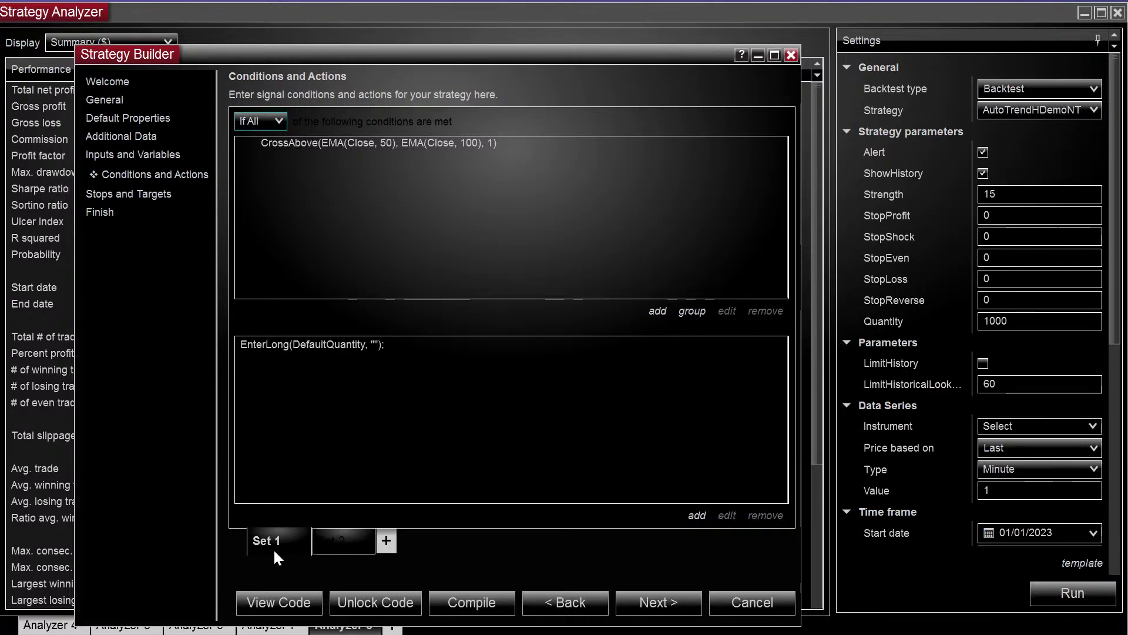
pyautogui.click(344, 546)
pyautogui.click(270, 544)
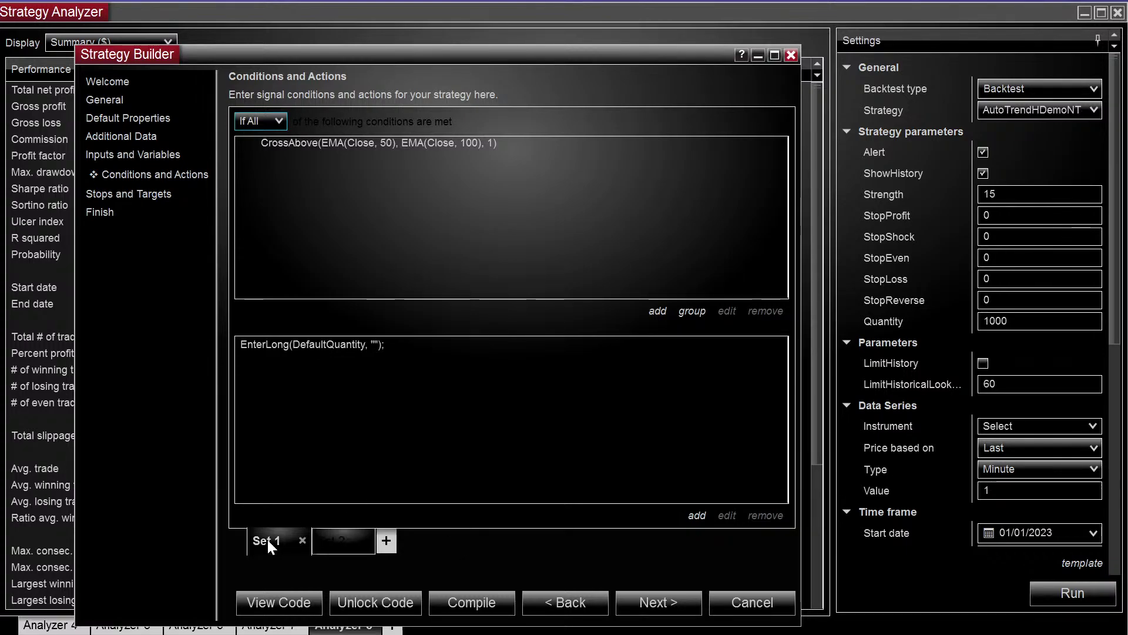
pyautogui.click(333, 541)
pyautogui.click(272, 541)
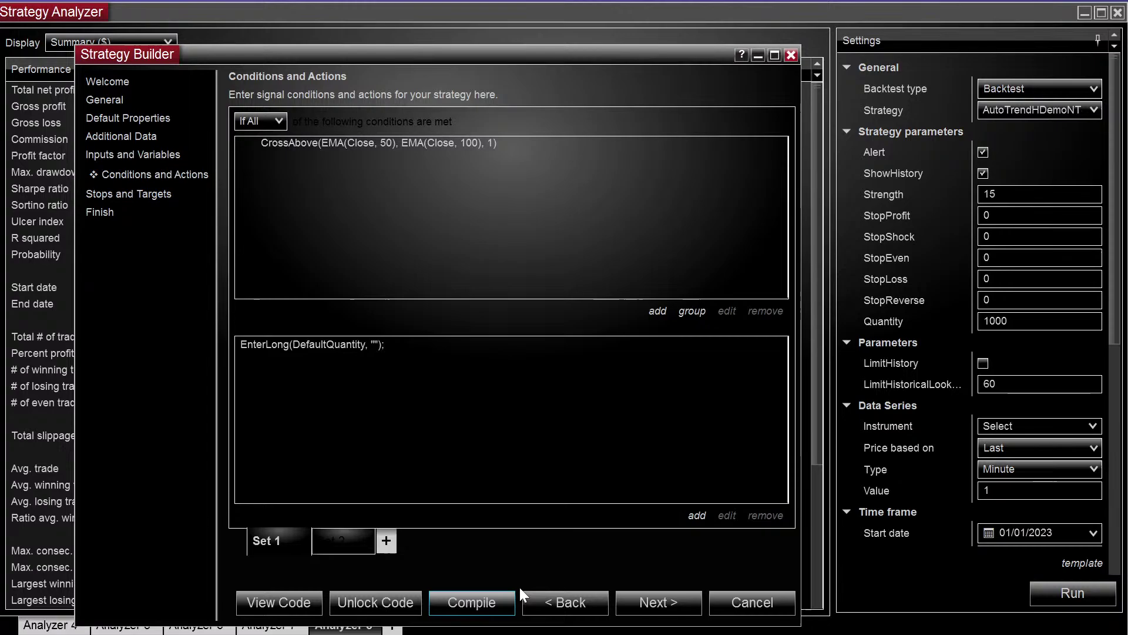
pyautogui.click(468, 601)
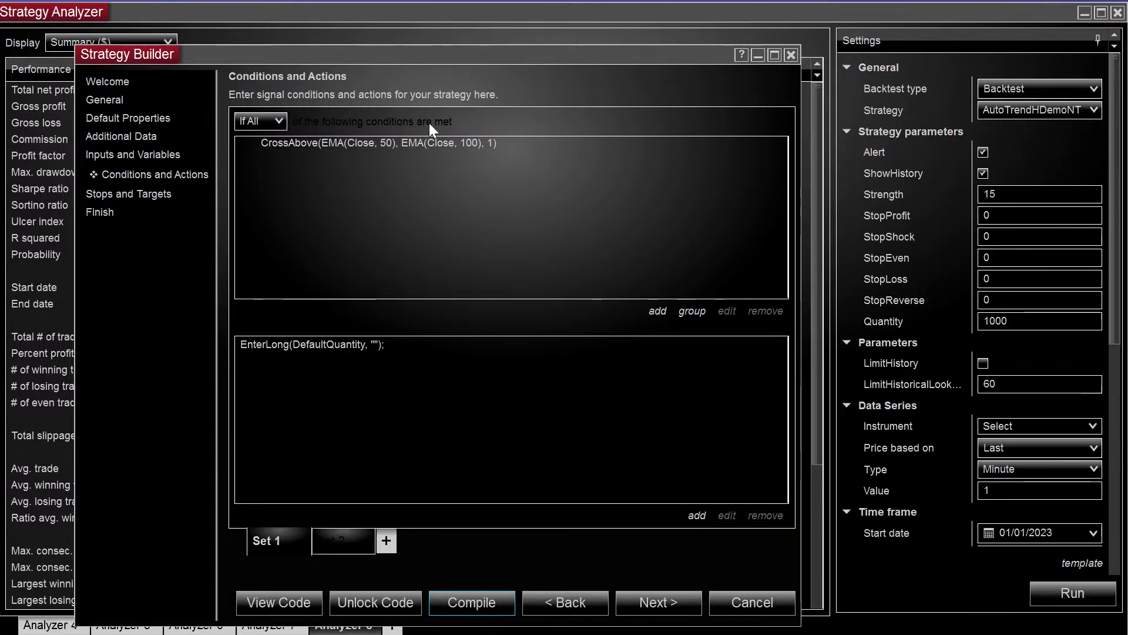
pyautogui.moveTo(477, 64); pyautogui.dragTo(0, 176)
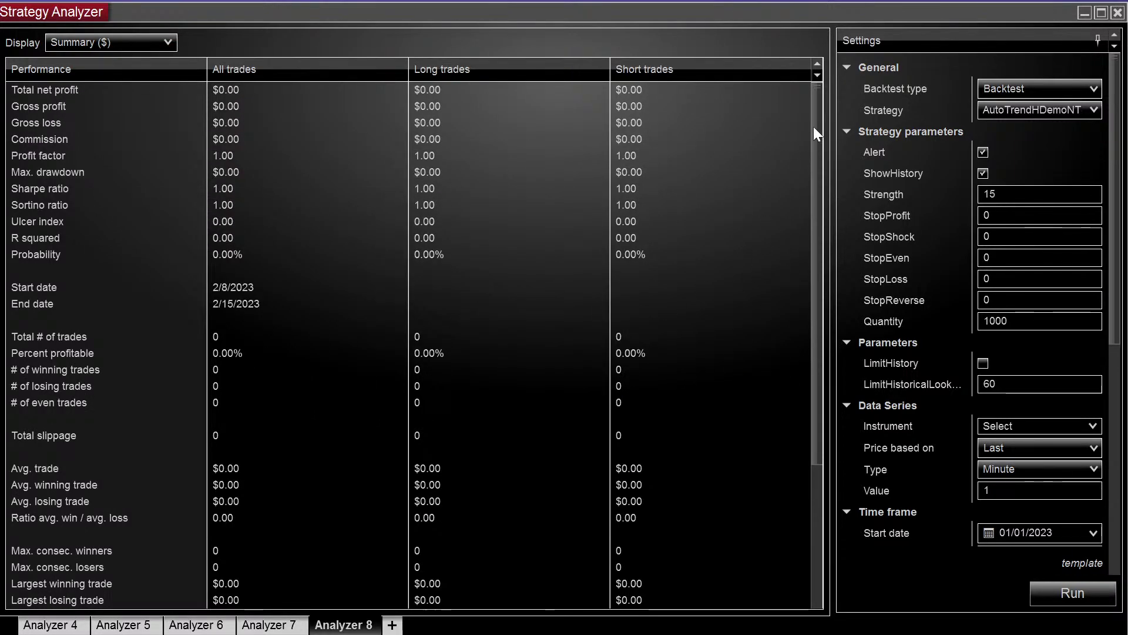
# Configure the backtest with the MAvideo strategy on the Index Futures (1) instrument list and 15-minute bars
pyautogui.click(1018, 113)
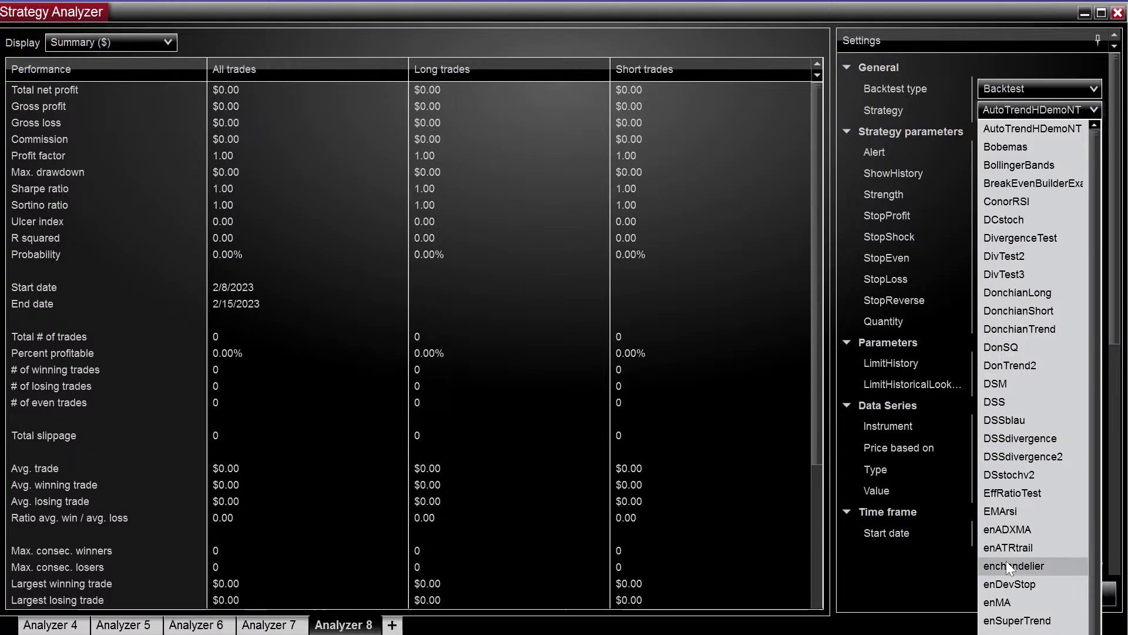
pyautogui.click(1032, 447)
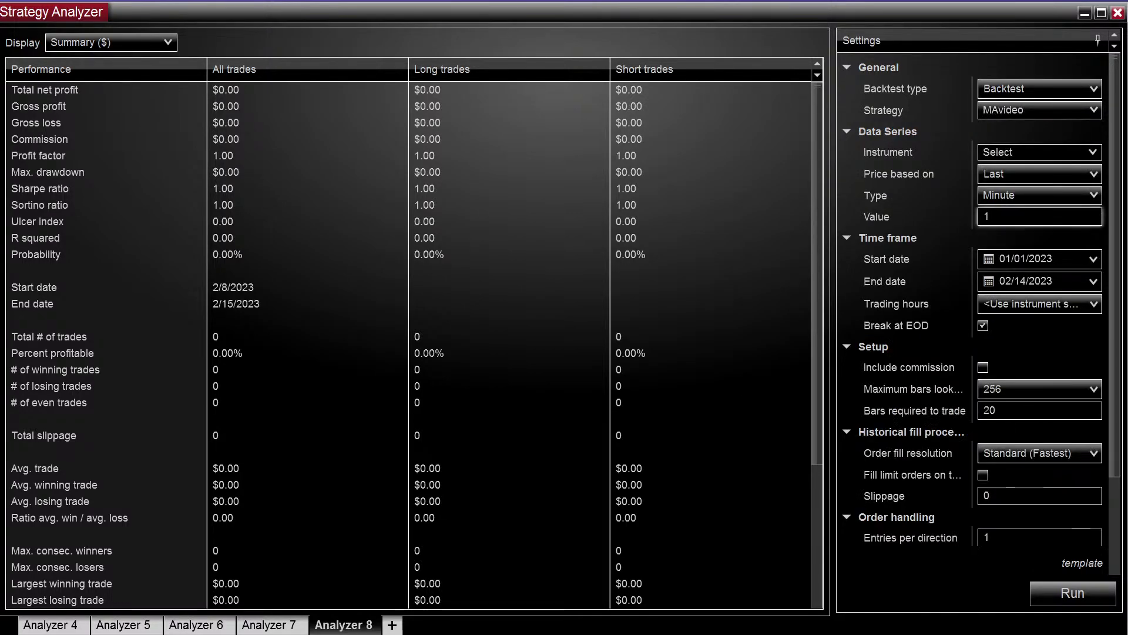
pyautogui.click(1093, 152)
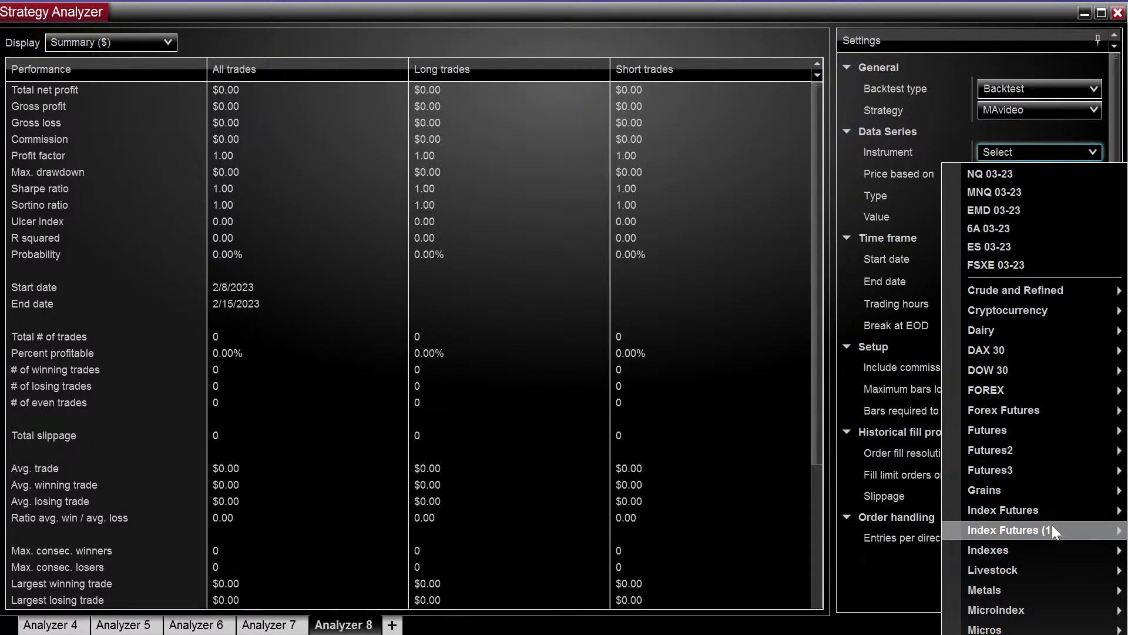
pyautogui.moveTo(1046, 528)
pyautogui.click(891, 539)
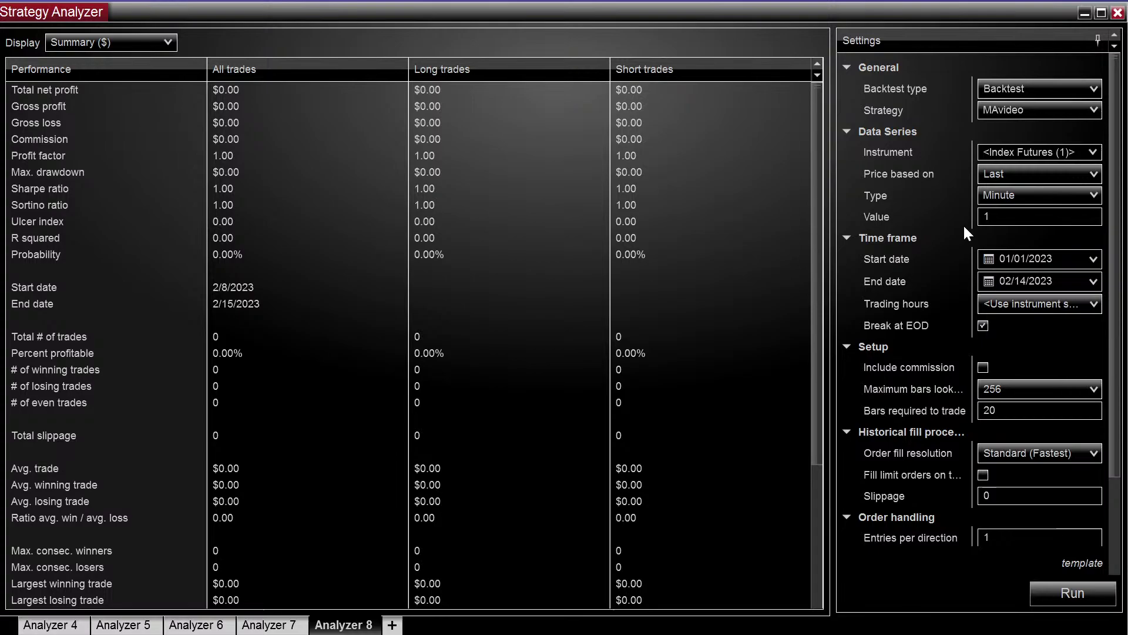
pyautogui.write('15')
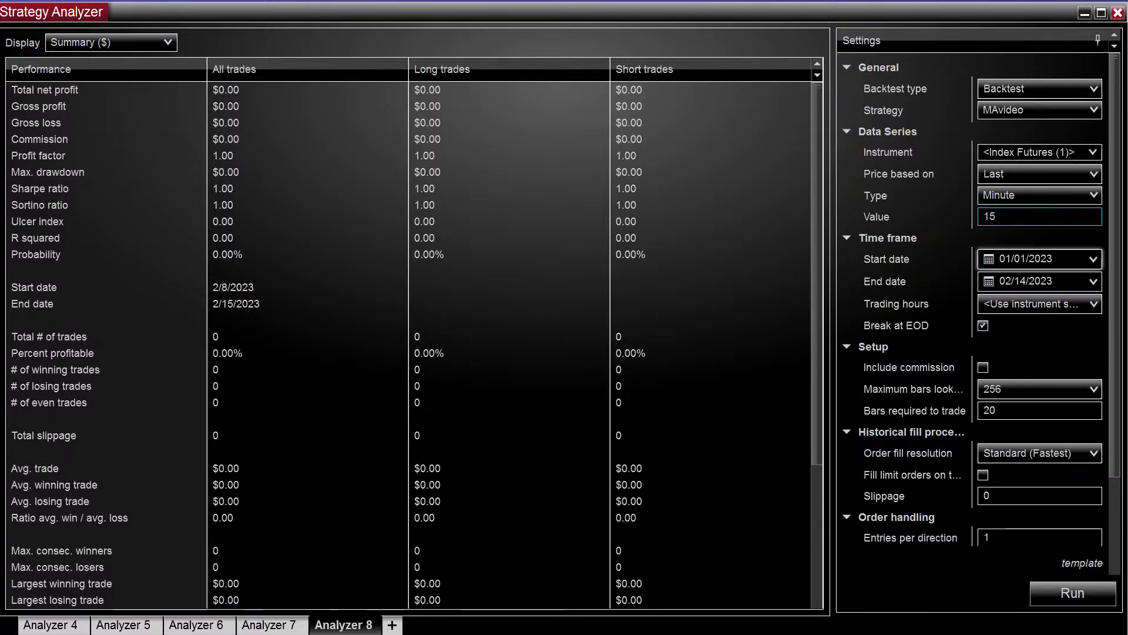
# Set the backtest's start date to 07/01/2022
pyautogui.click(1092, 259)
pyautogui.click(1025, 283)
pyautogui.click(957, 280)
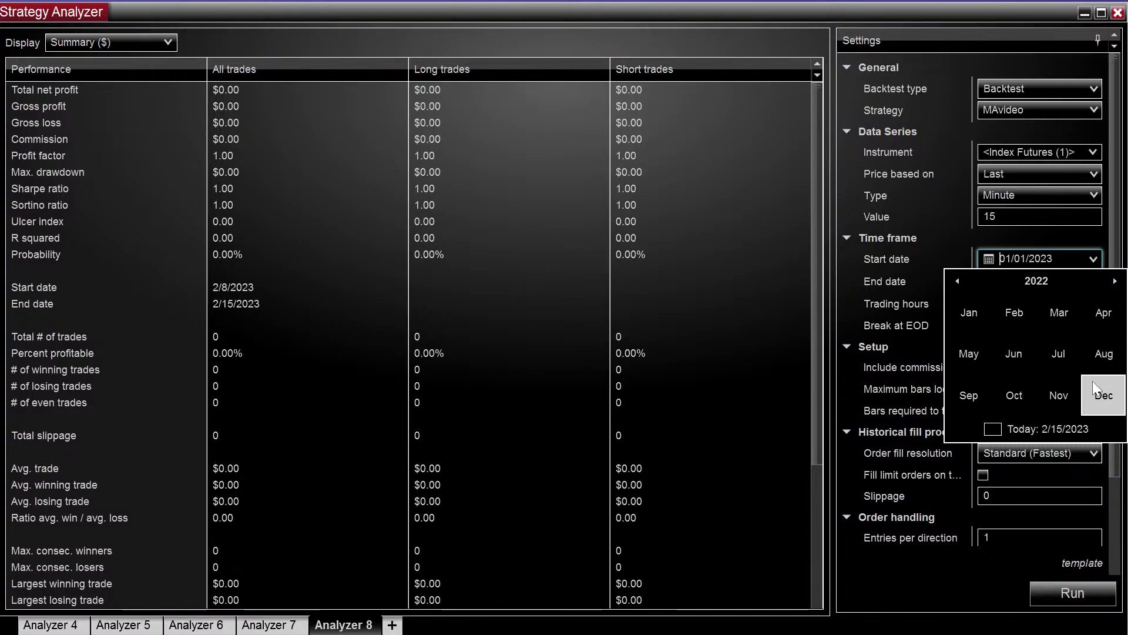
pyautogui.click(1058, 353)
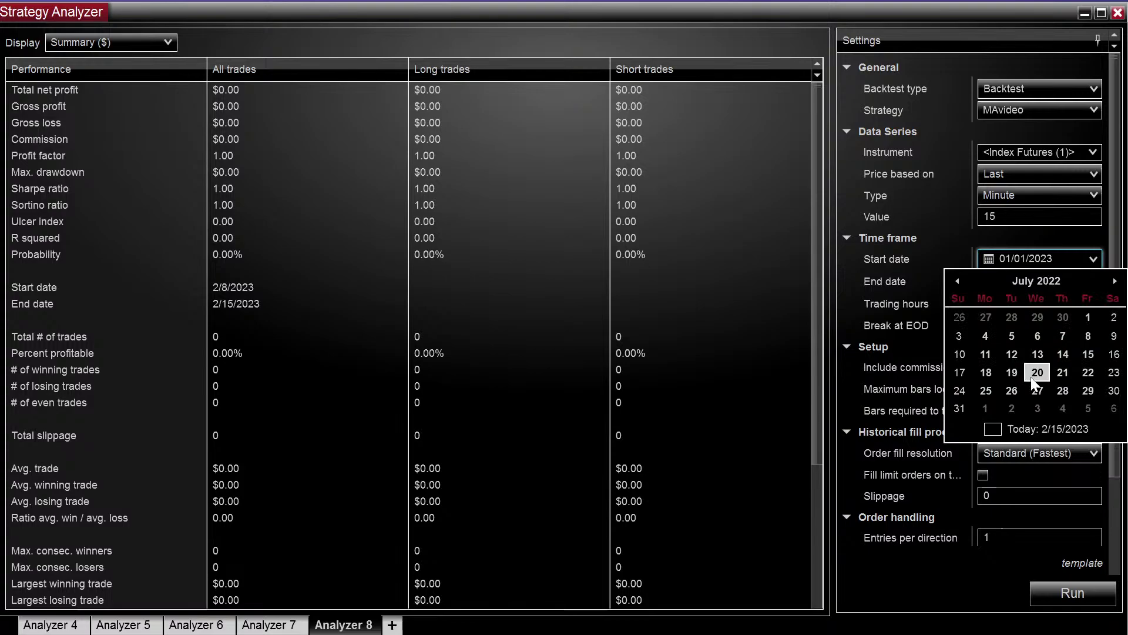
pyautogui.click(1085, 317)
# Set the backtest's end date to 12/31/2022 and run the backtest
pyautogui.click(1093, 282)
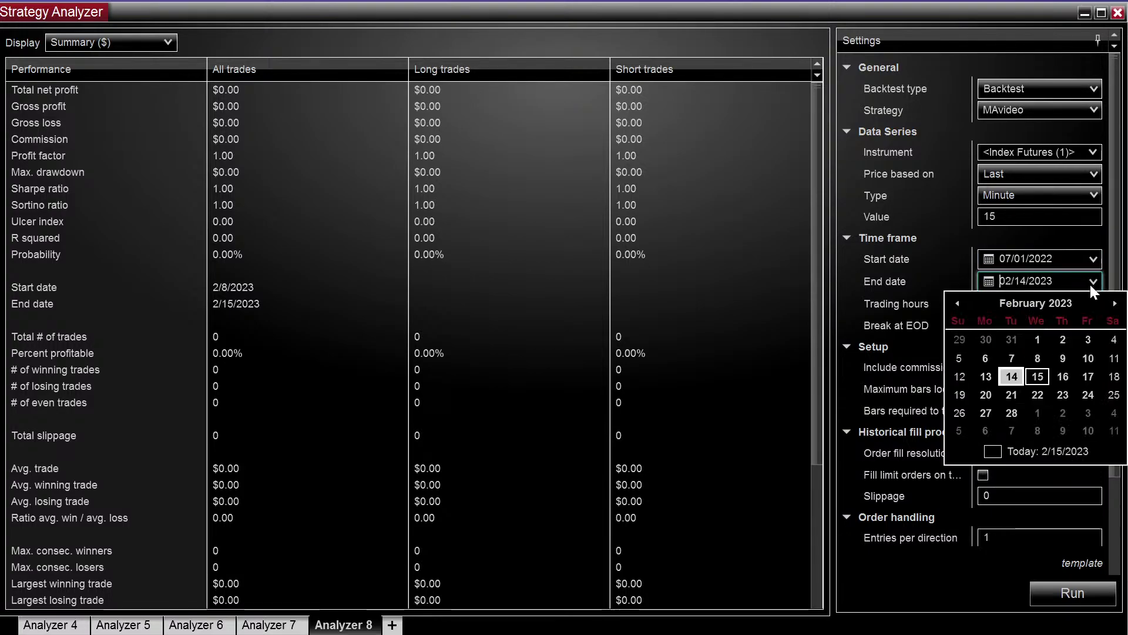
pyautogui.click(958, 303)
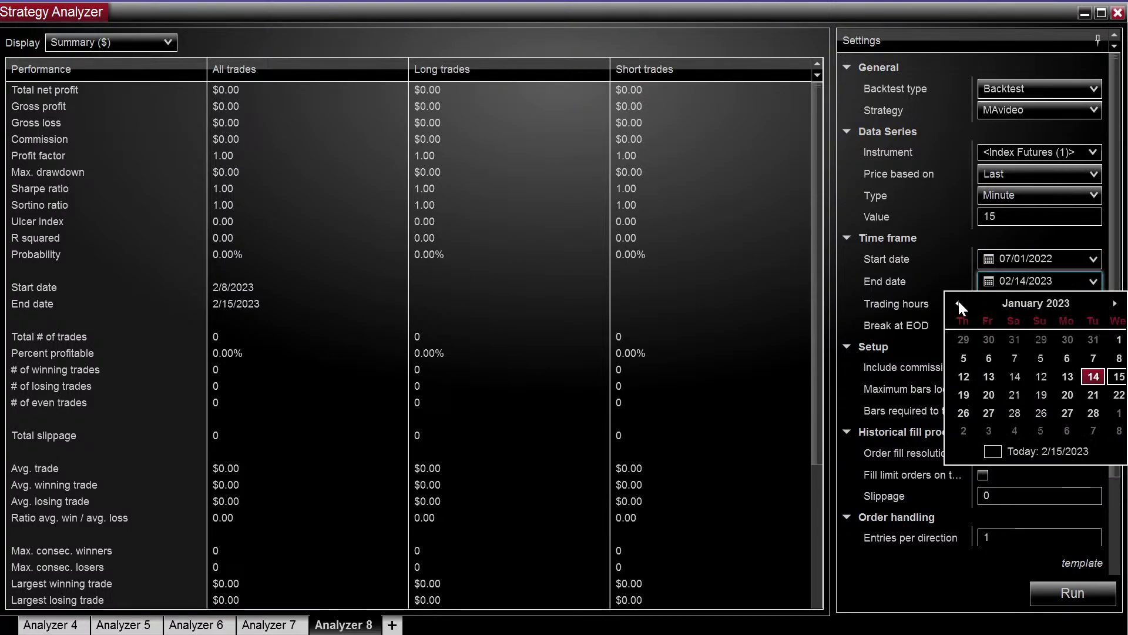
pyautogui.click(957, 304)
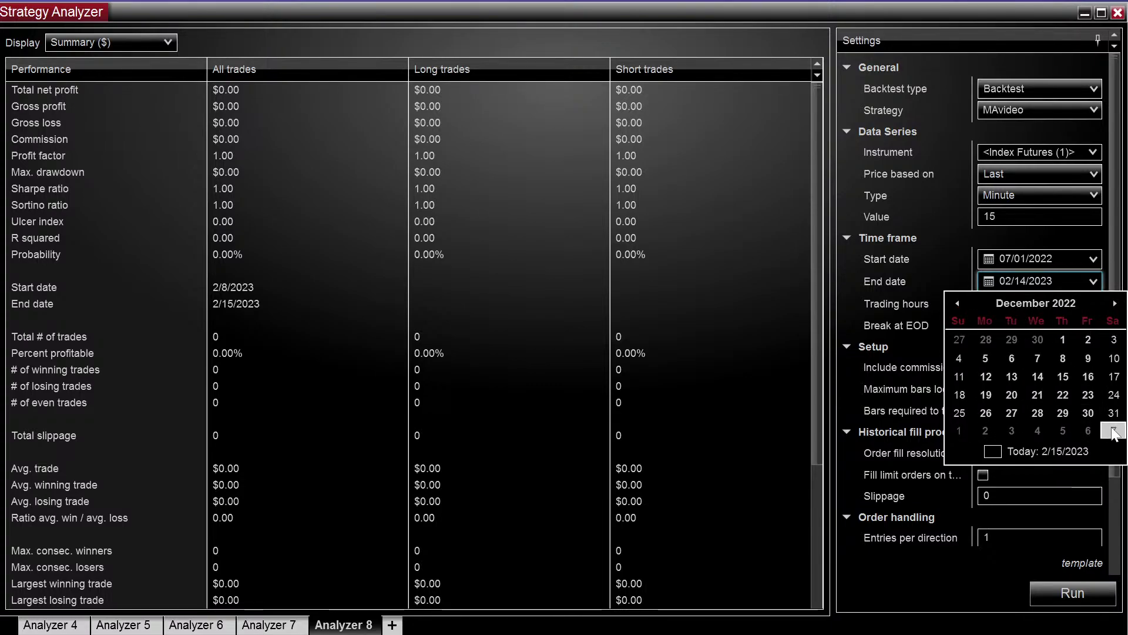
pyautogui.click(1112, 413)
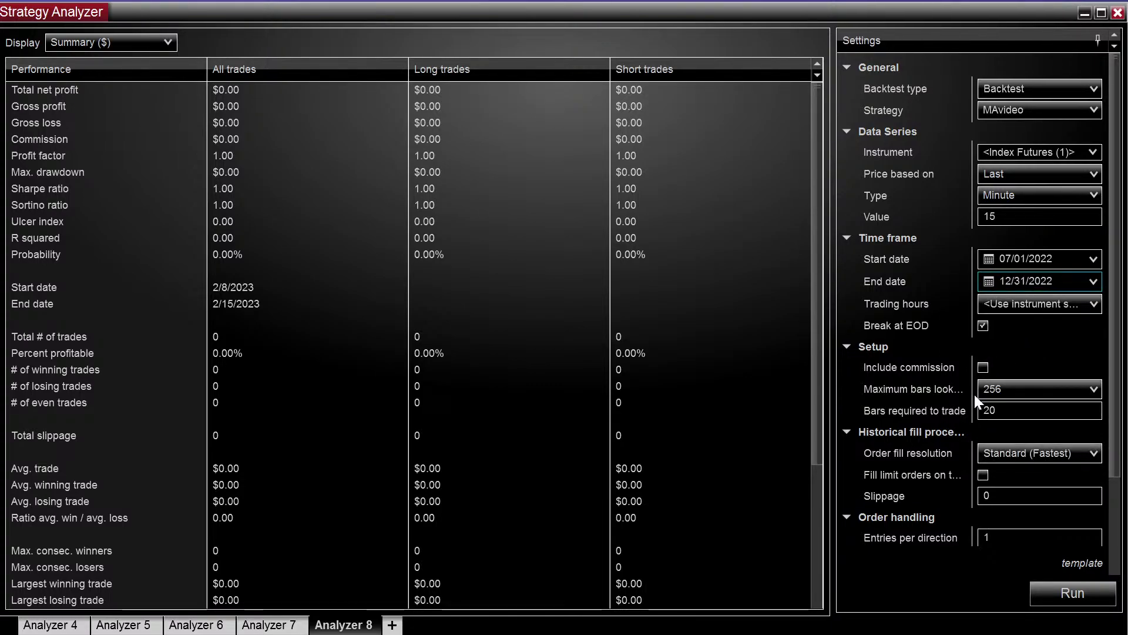
pyautogui.click(1063, 593)
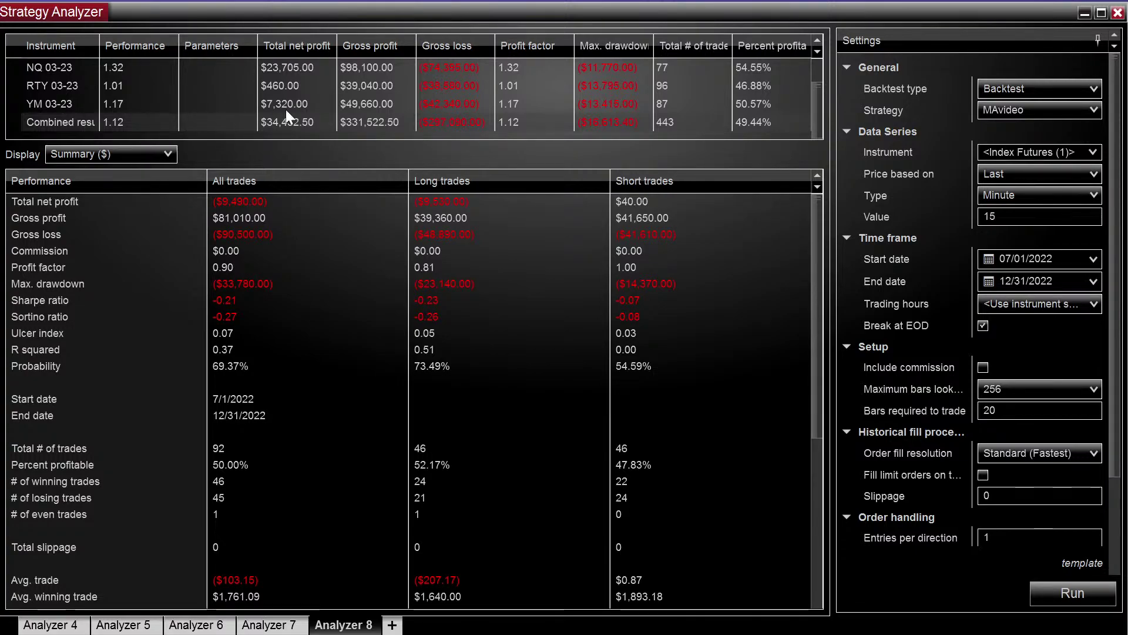
# Display the NQ 03-23 result as a chart and examine its trades against the two EMAs
pyautogui.click(290, 69)
pyautogui.click(155, 155)
pyautogui.click(154, 208)
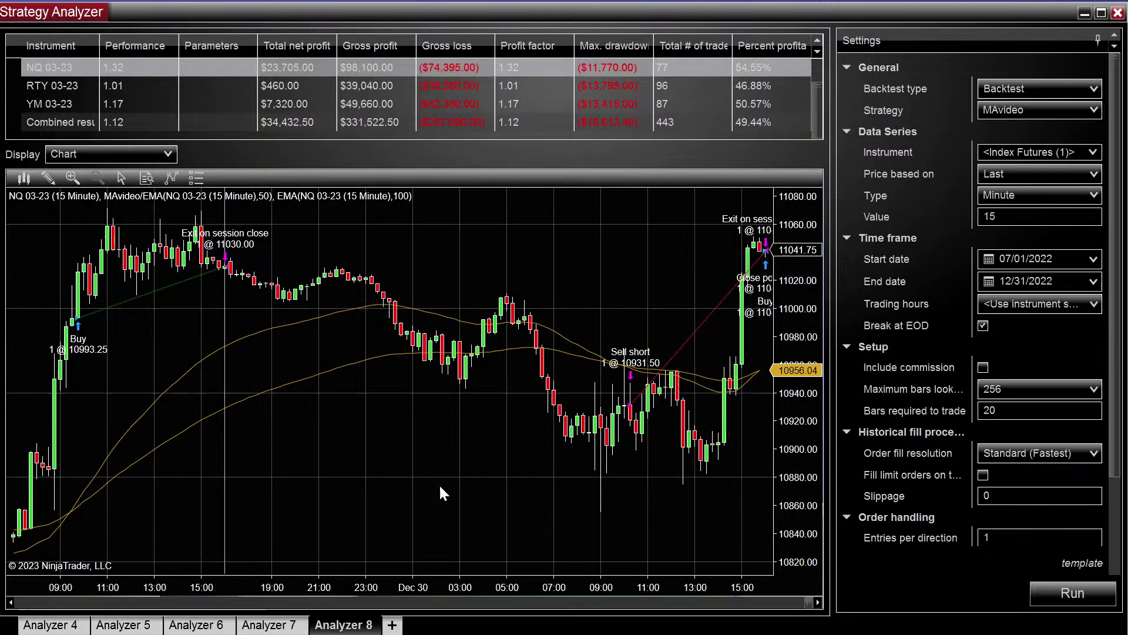
pyautogui.scroll(2, 385, 522)
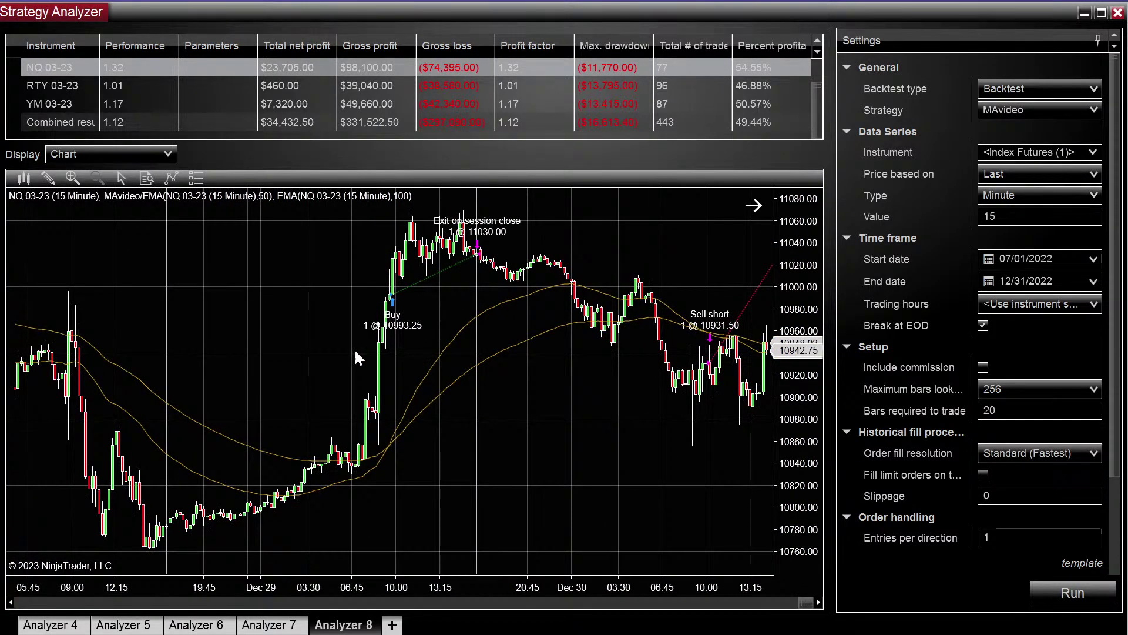
pyautogui.moveTo(609, 433); pyautogui.dragTo(563, 433)
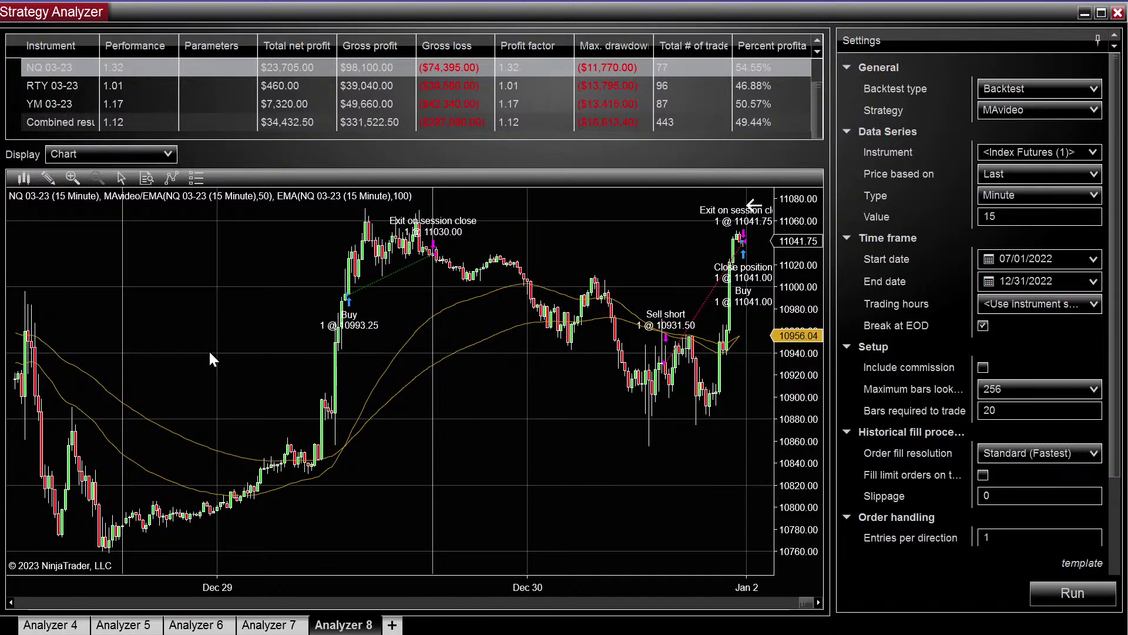
pyautogui.hscroll(-3, 306, 346)
pyautogui.hscroll(-3, 308, 354)
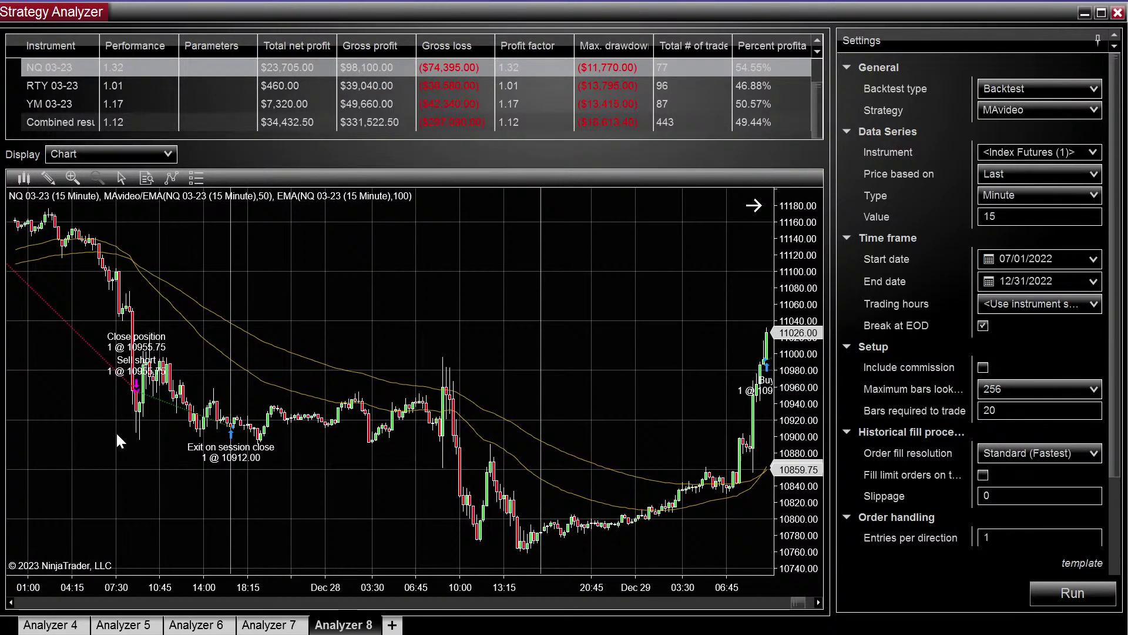
pyautogui.hscroll(-3, 236, 446)
pyautogui.hscroll(3, 283, 447)
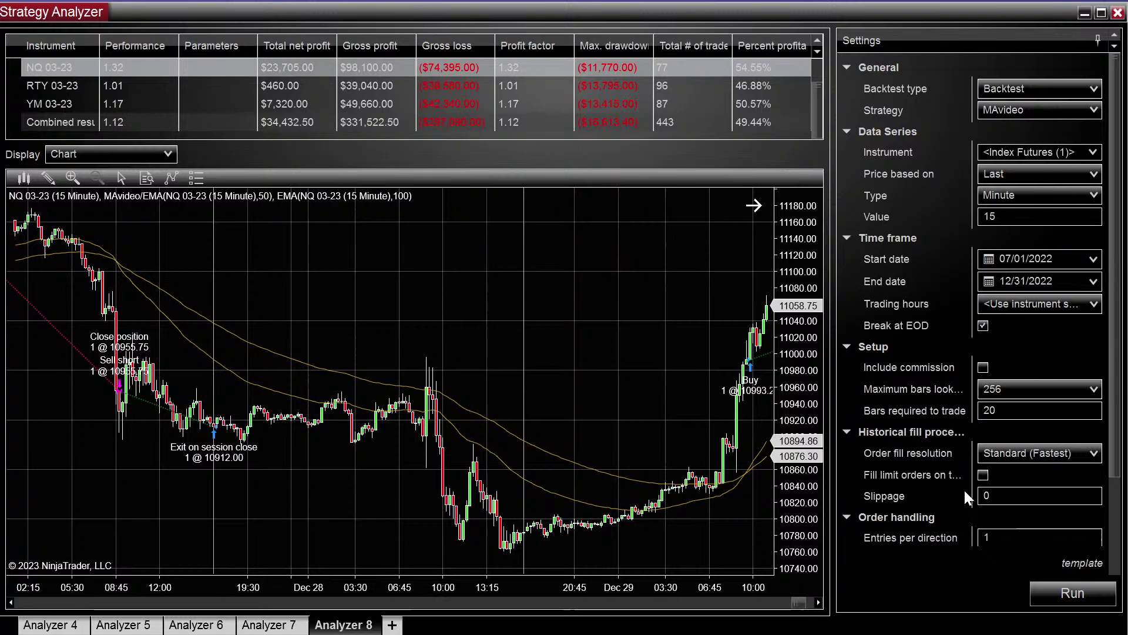
# Turn off Exit on session close in the order handling settings and rerun the backtest
pyautogui.scroll(-3, 964, 488)
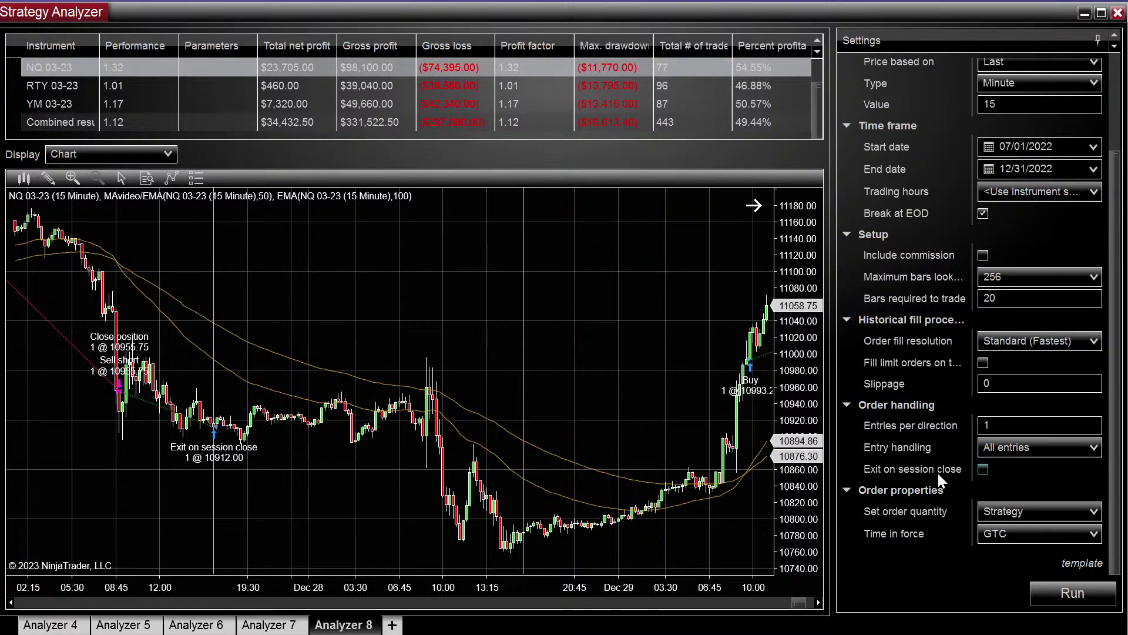
pyautogui.click(1072, 593)
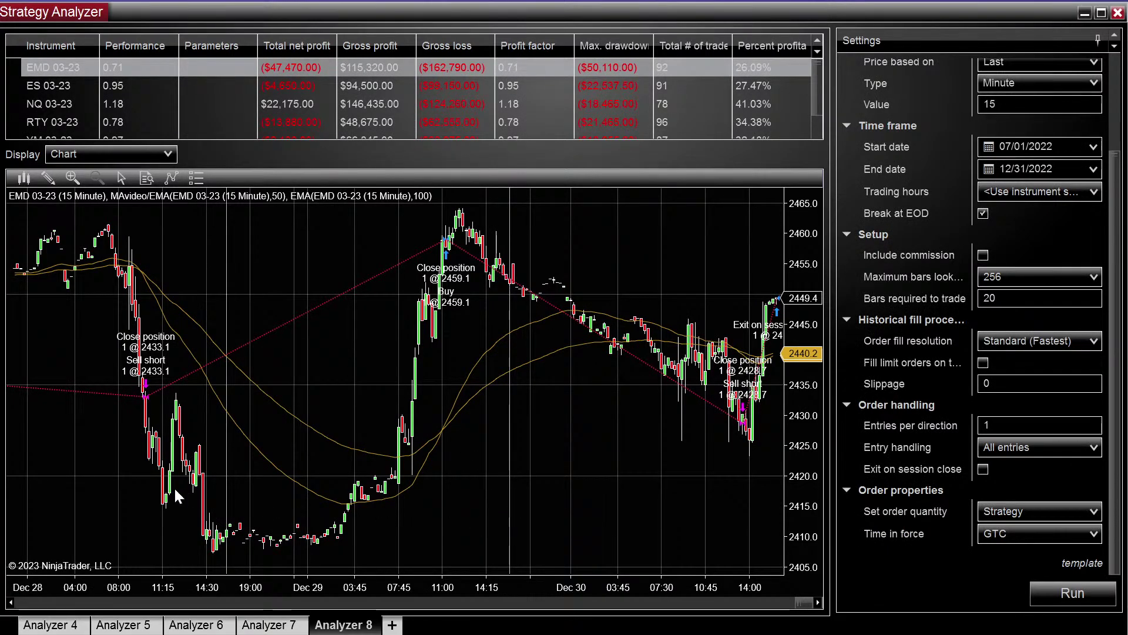
# Examine the trades on the EMD 03-23 chart over a longer stretch of December
pyautogui.scroll(3, 224, 504)
pyautogui.moveTo(272, 586); pyautogui.dragTo(389, 583)
pyautogui.moveTo(333, 522); pyautogui.dragTo(337, 521)
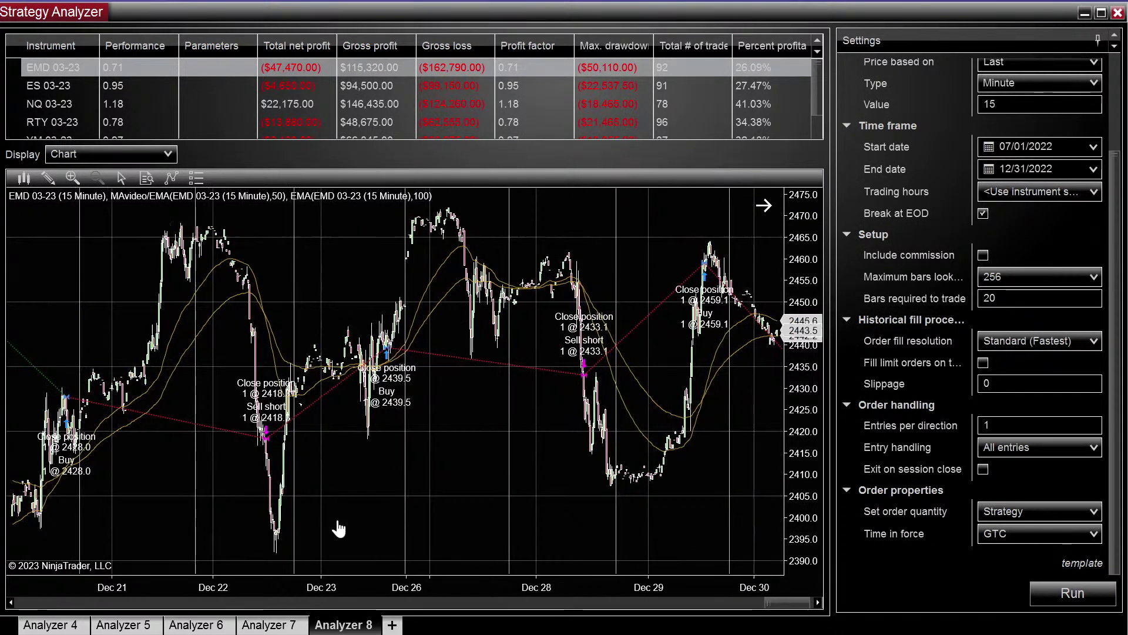
# Examine the long and short reversals against the two EMAs on the EMD 03-23 chart, going back from late December to about December 7
pyautogui.scroll(5, 339, 529)
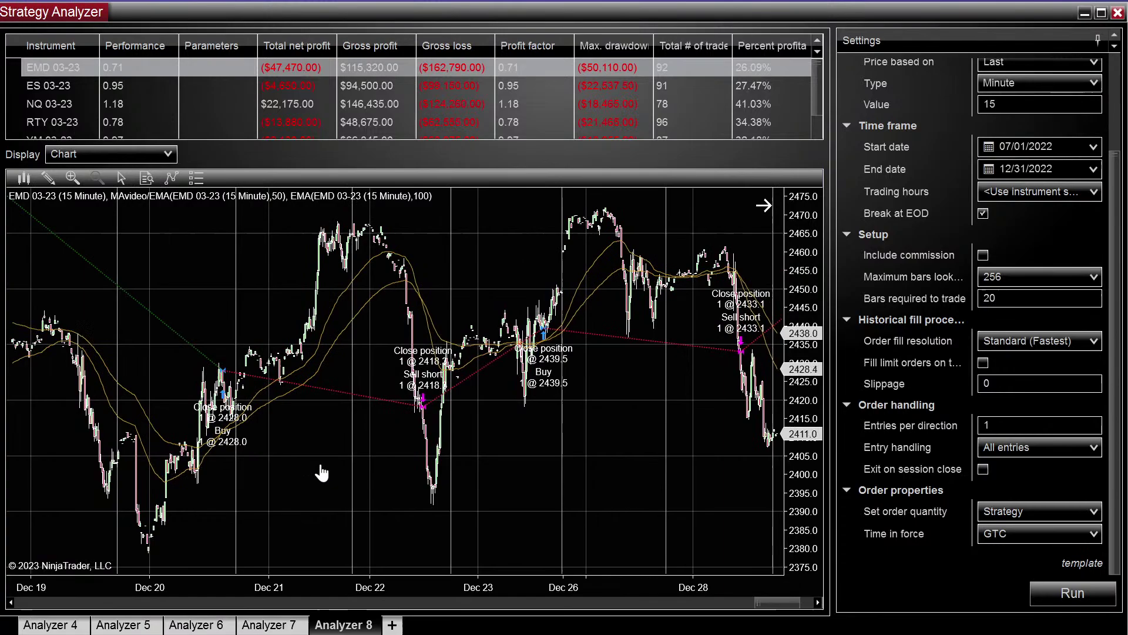
pyautogui.scroll(8, 321, 474)
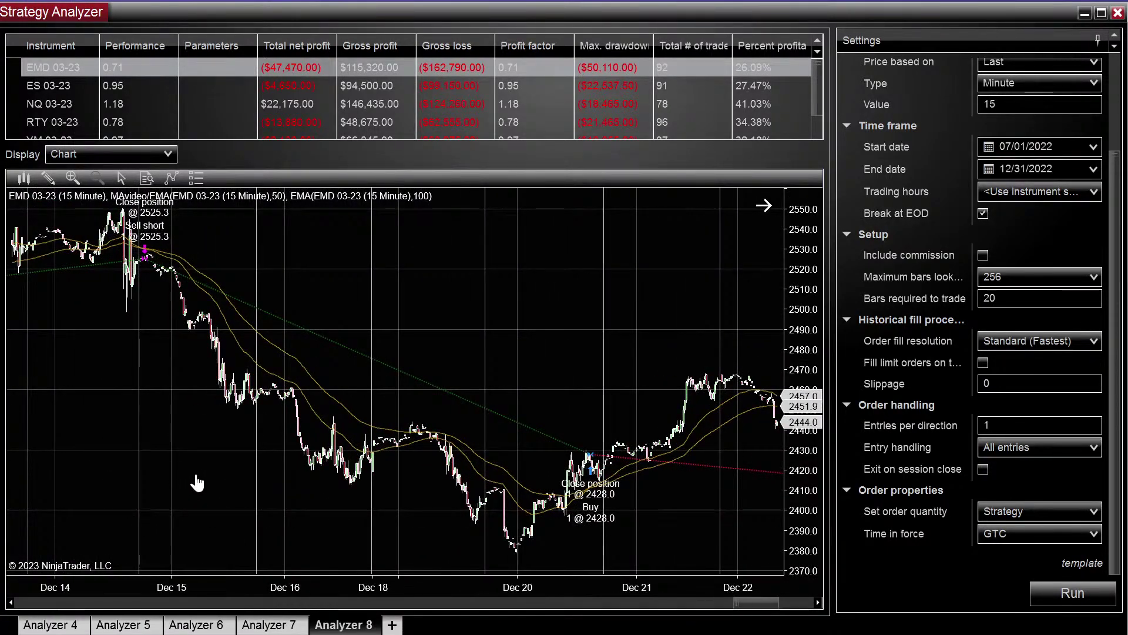
pyautogui.scroll(1, 197, 483)
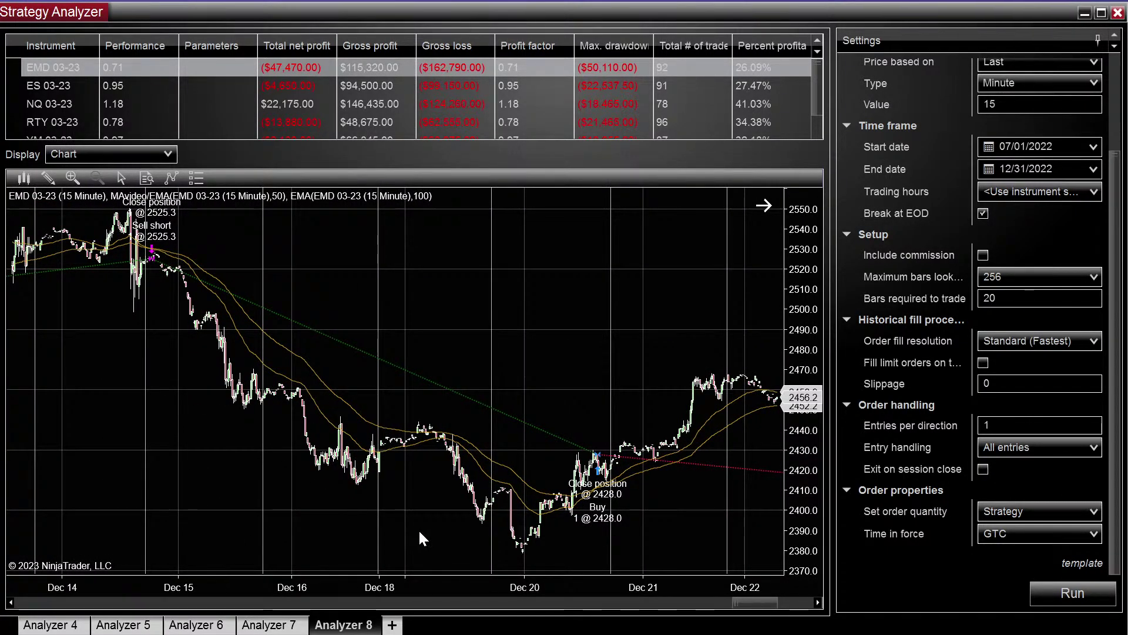
pyautogui.scroll(-5, 517, 526)
pyautogui.scroll(-14, 622, 531)
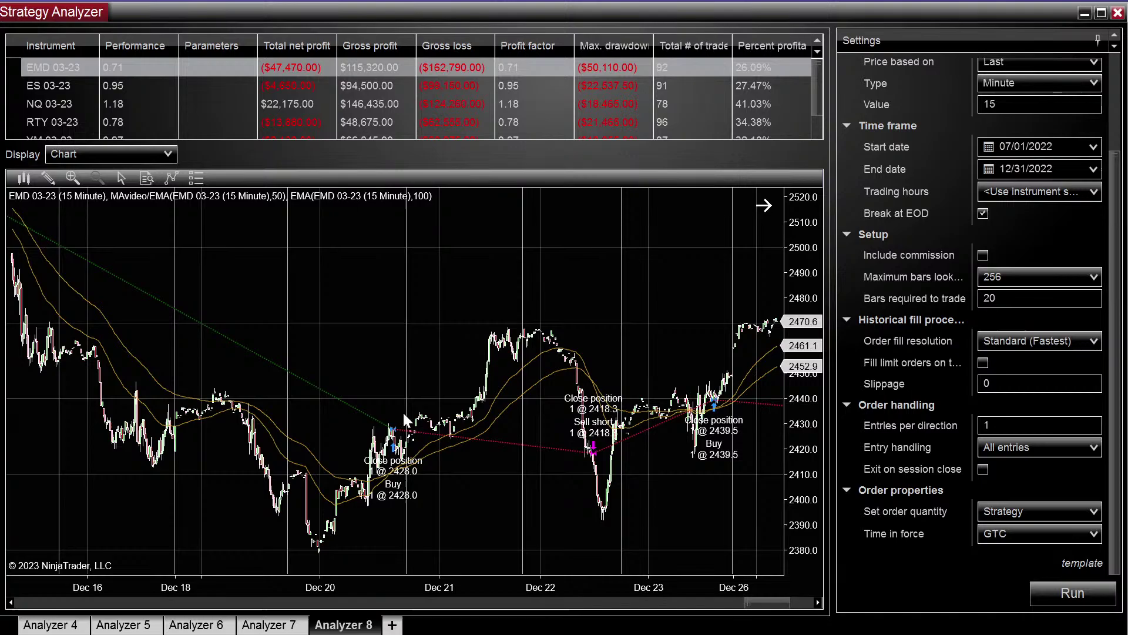
pyautogui.moveTo(551, 487); pyautogui.dragTo(436, 495)
pyautogui.moveTo(664, 499); pyautogui.dragTo(470, 499)
pyautogui.moveTo(799, 262); pyautogui.dragTo(799, 329)
pyautogui.moveTo(475, 457); pyautogui.dragTo(618, 463)
pyautogui.scroll(10, 588, 517)
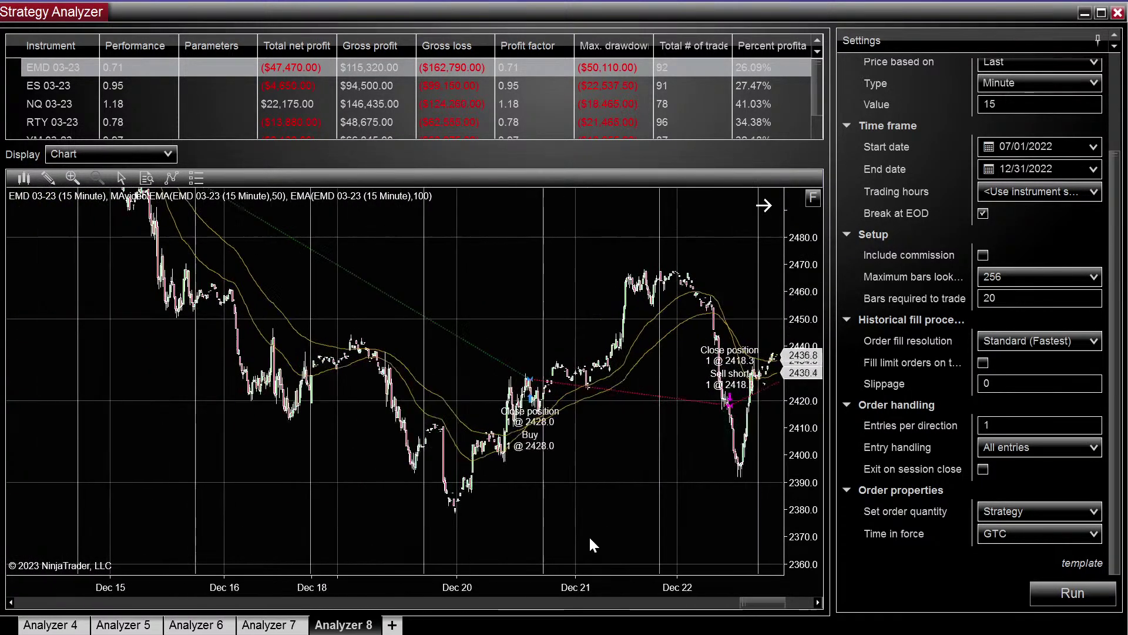
pyautogui.scroll(2, 457, 423)
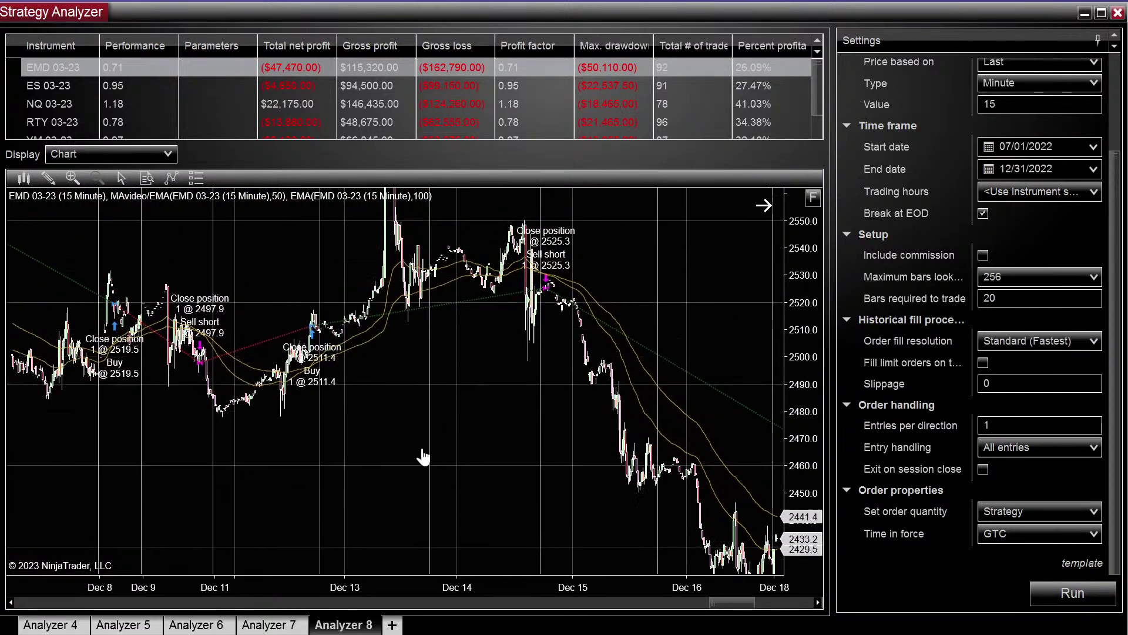
pyautogui.moveTo(157, 276); pyautogui.dragTo(291, 297)
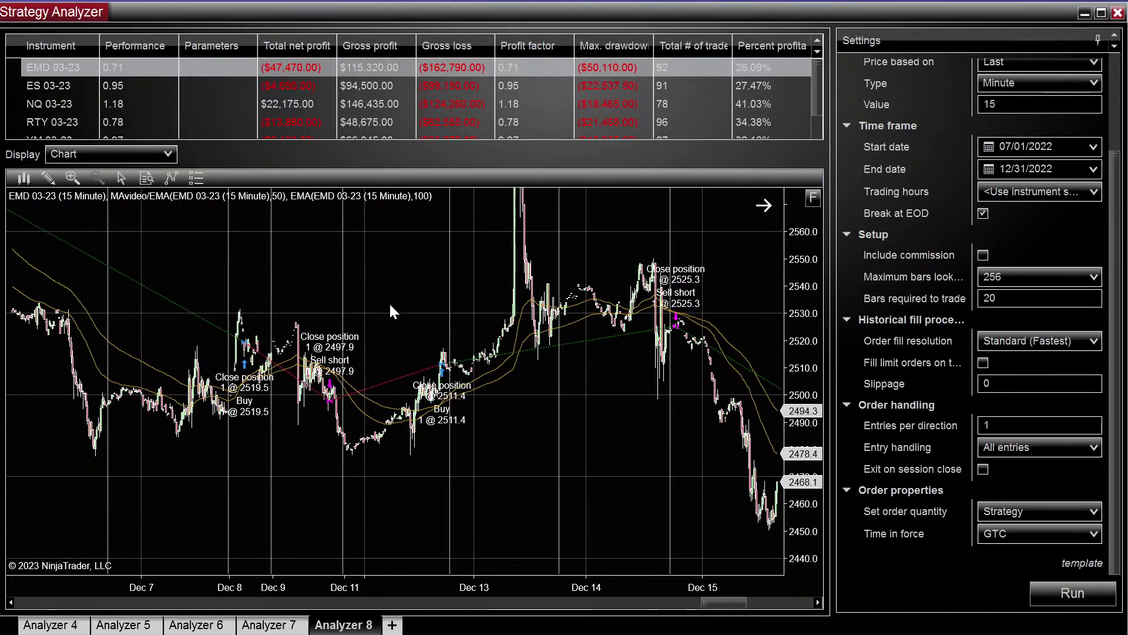